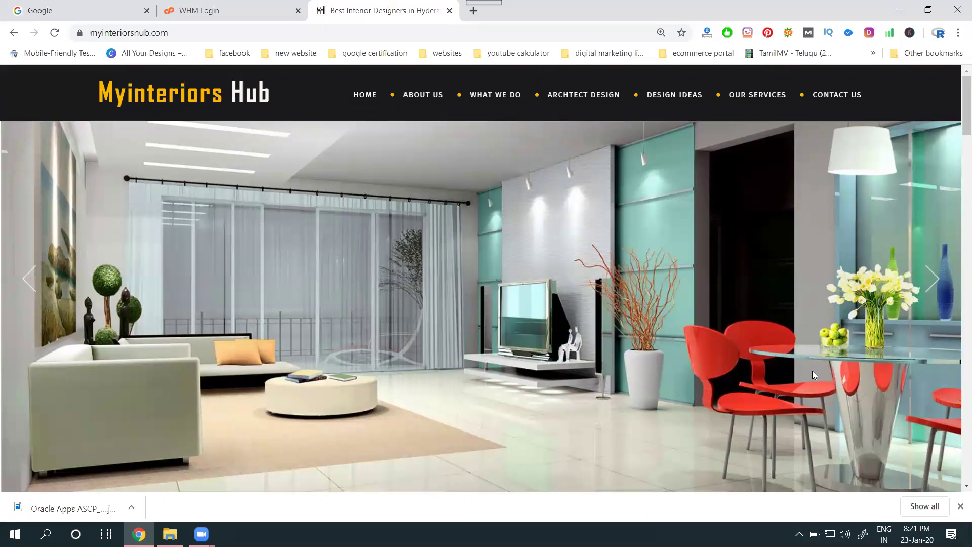
Step: Switch from the interior-design site to the WHM Login tab on port 2087
{"action": "left_click", "coordinate": [217, 4]}
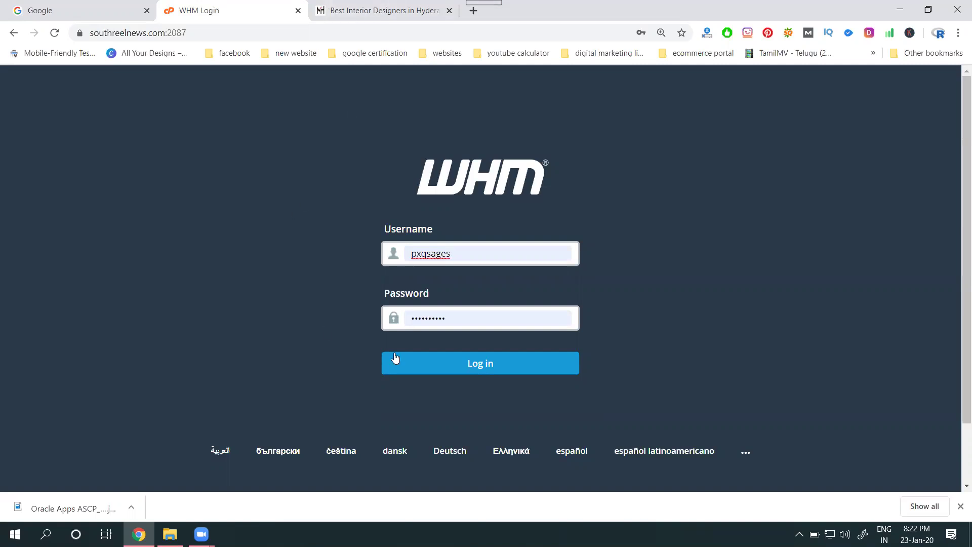
Step: Log in to WHM with the pre-filled username and password
{"action": "left_click", "coordinate": [447, 368]}
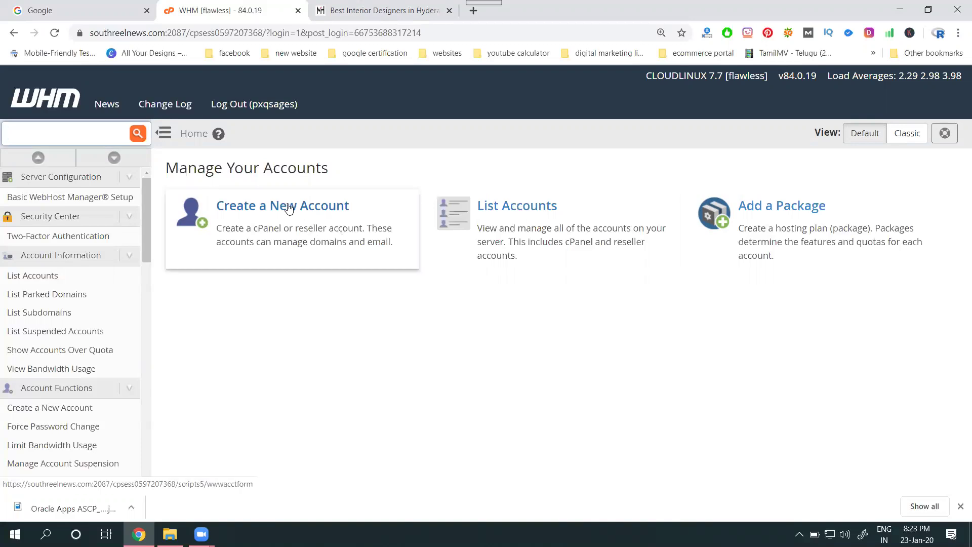
Step: Open the sreebalajiprints.com cPanel from page 2 of List Accounts
{"action": "left_click", "coordinate": [490, 208]}
{"action": "scroll", "coordinate": [496, 279], "scroll_direction": "down", "scroll_amount": 4}
{"action": "scroll", "coordinate": [411, 231], "scroll_direction": "down", "scroll_amount": 12}
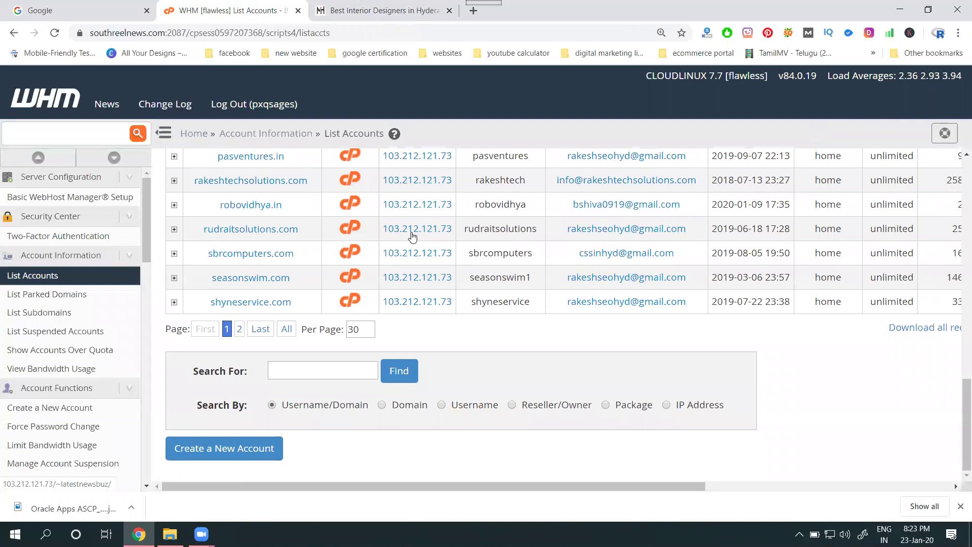
{"action": "left_click", "coordinate": [240, 330]}
{"action": "scroll", "coordinate": [362, 324], "scroll_direction": "down", "scroll_amount": 2}
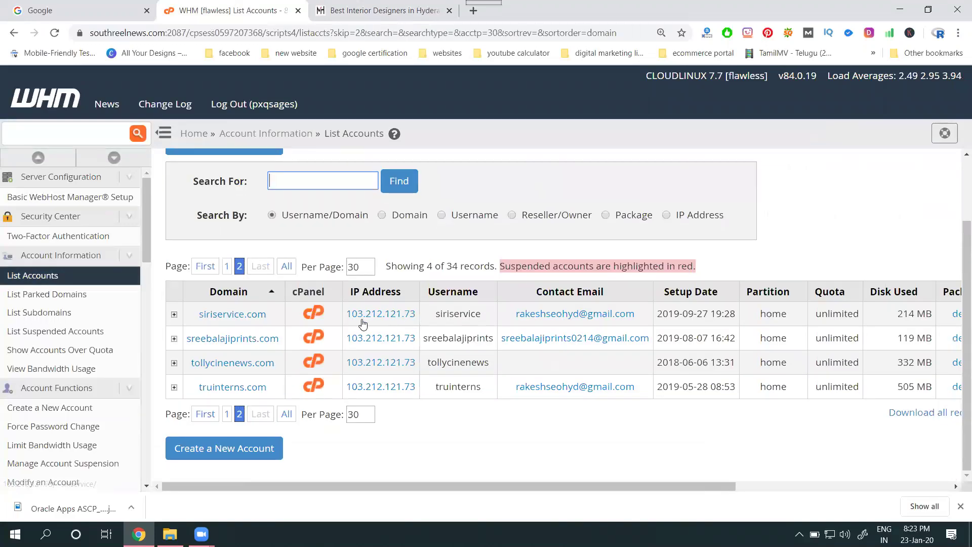
{"action": "left_click", "coordinate": [312, 338]}
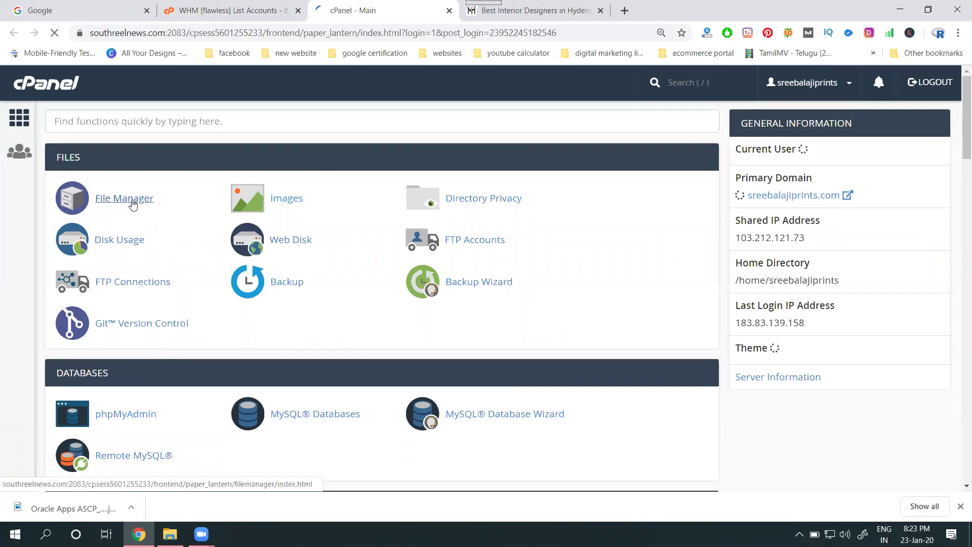
Step: Open File Manager and browse the public_html folder's WordPress files
{"action": "left_click", "coordinate": [132, 201]}
{"action": "double_click", "coordinate": [335, 296]}
{"action": "scroll", "coordinate": [403, 237], "scroll_direction": "down", "scroll_amount": 5}
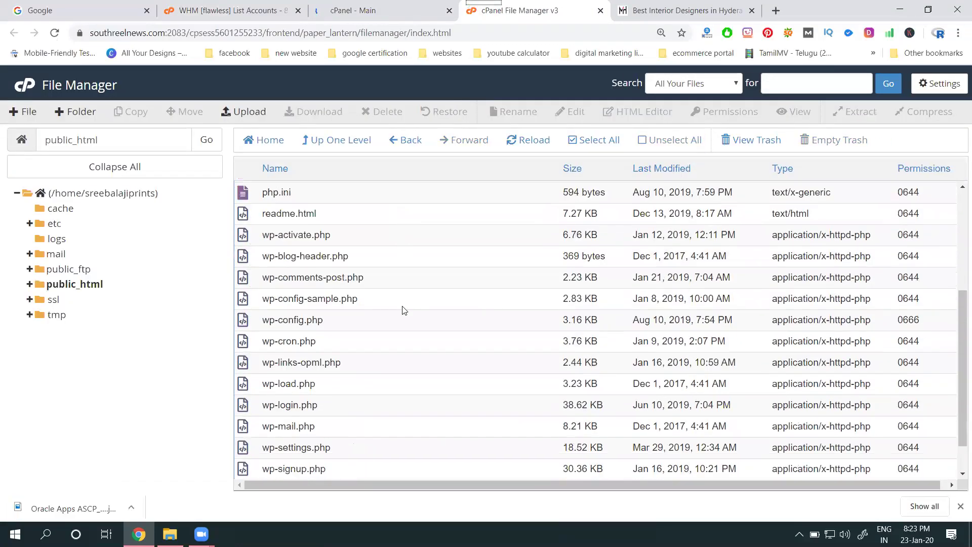
{"action": "scroll", "coordinate": [402, 386], "scroll_direction": "up", "scroll_amount": 5}
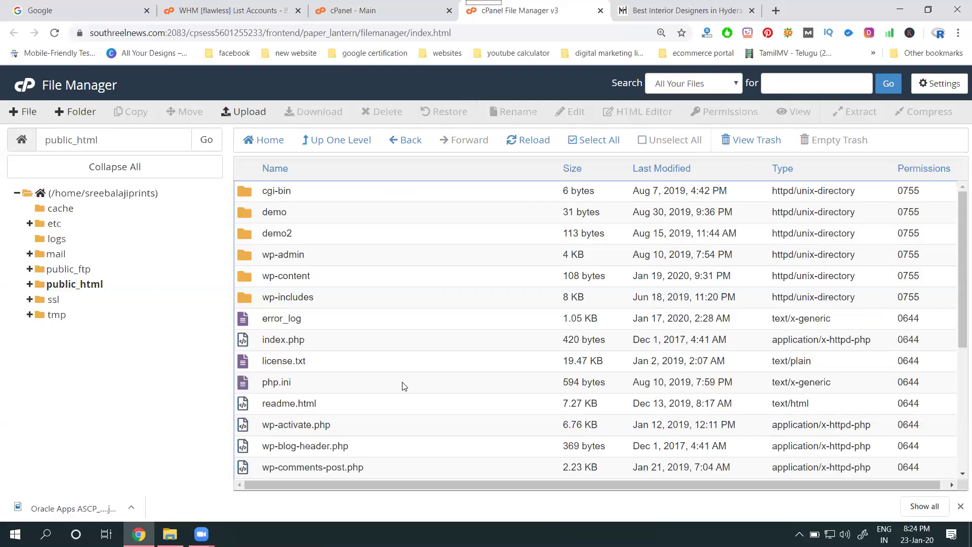
Step: Close the File Manager and cPanel tabs, then open WHM's Create a New Account form
{"action": "left_click", "coordinate": [600, 10]}
{"action": "left_click", "coordinate": [449, 11]}
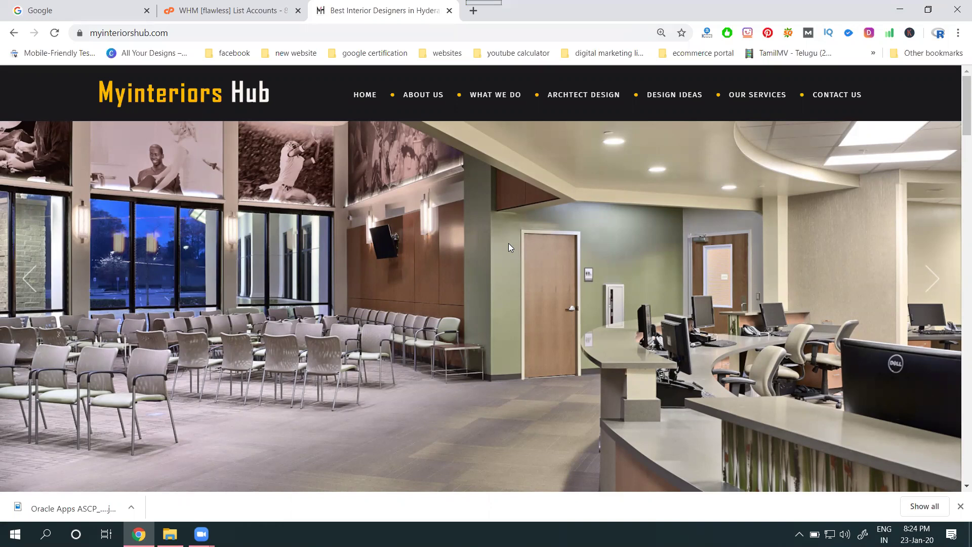
{"action": "left_click", "coordinate": [223, 10]}
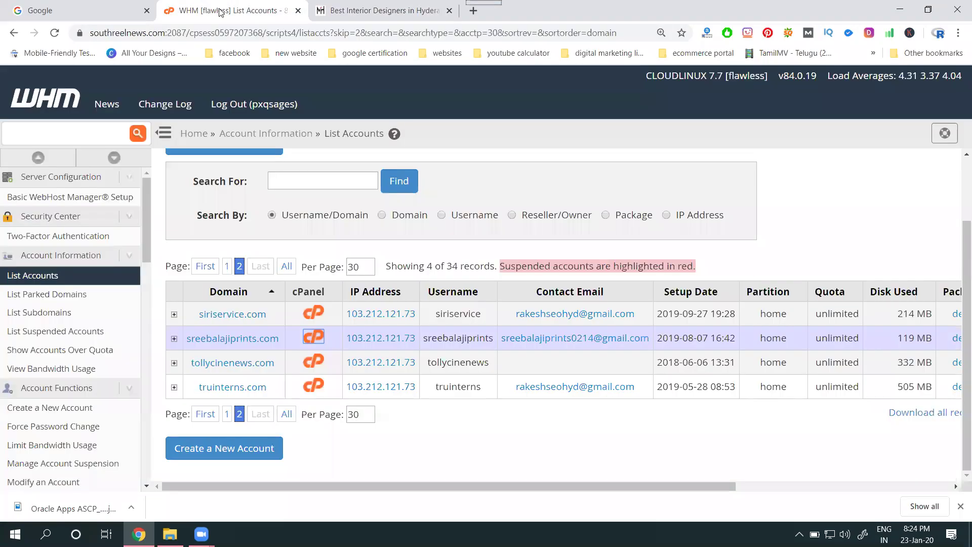
{"action": "left_click", "coordinate": [65, 412]}
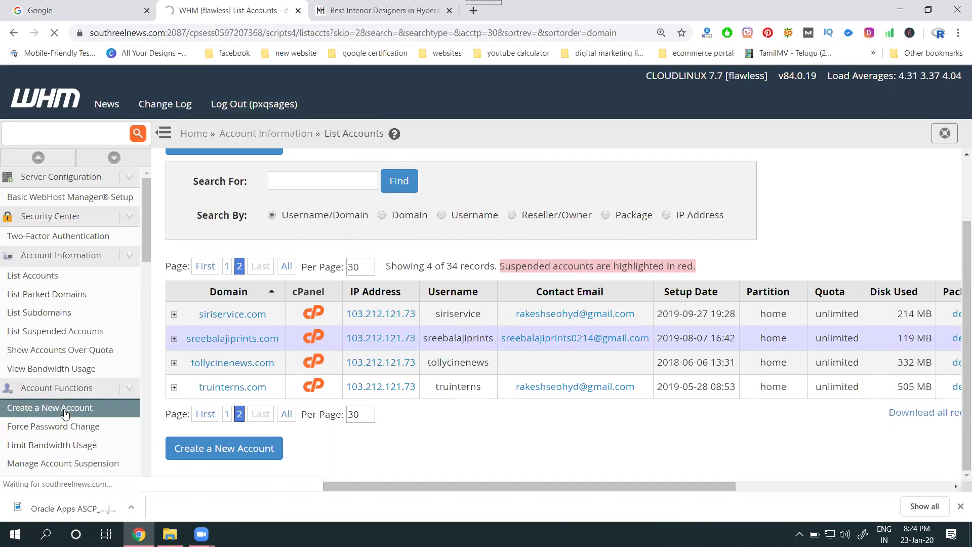
Step: Clear the browser-autofilled Username field on the new-account form
{"action": "scroll", "coordinate": [393, 259], "scroll_direction": "down", "scroll_amount": 5}
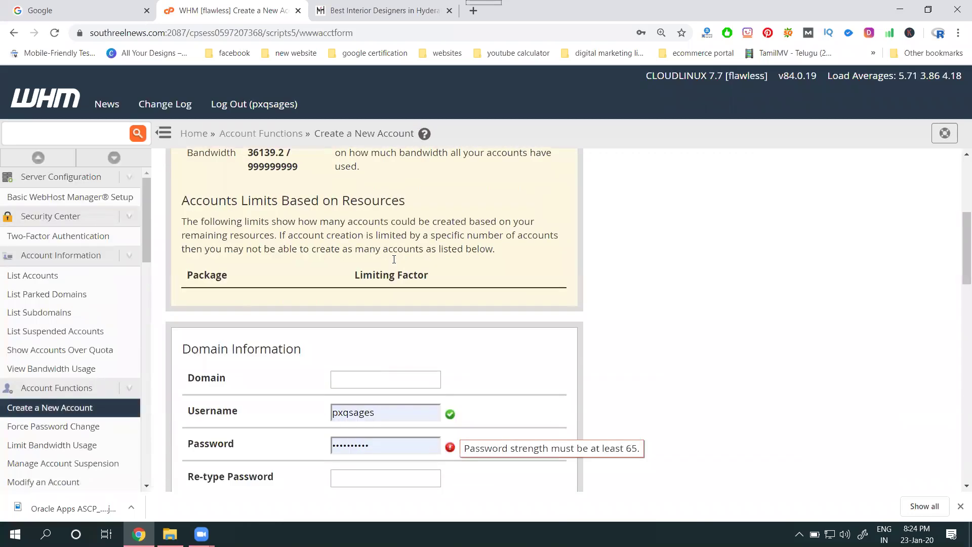
{"action": "scroll", "coordinate": [394, 259], "scroll_direction": "down", "scroll_amount": 3}
{"action": "double_click", "coordinate": [380, 286]}
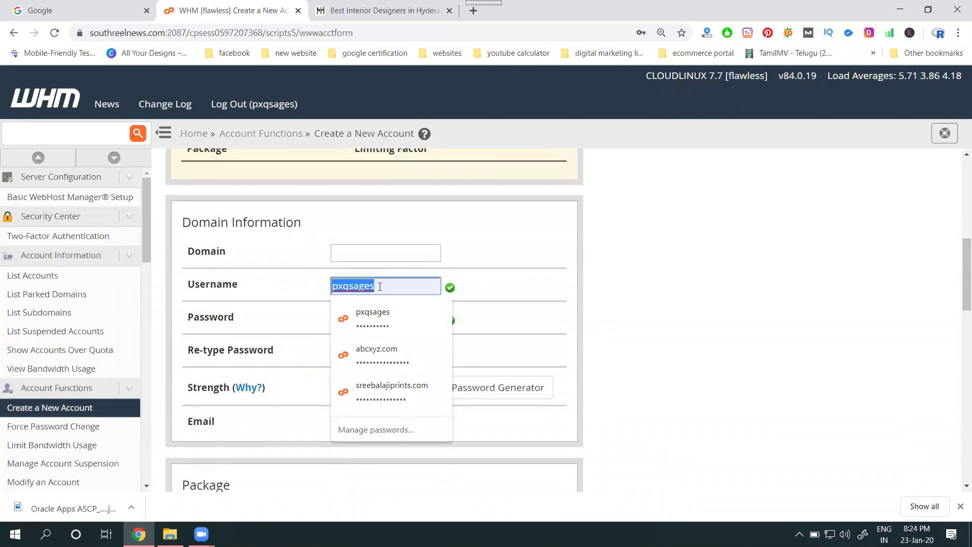
{"action": "key", "text": "BackSpace"}
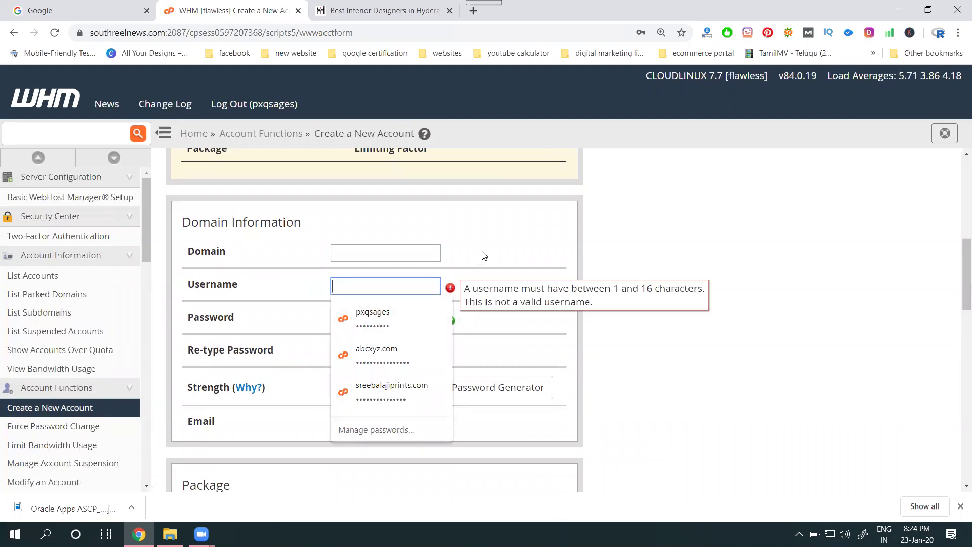
{"action": "left_click", "coordinate": [483, 256]}
Step: Clear the autofilled Password field and dismiss the saved-password suggestions
{"action": "double_click", "coordinate": [381, 319]}
{"action": "key", "text": "BackSpace"}
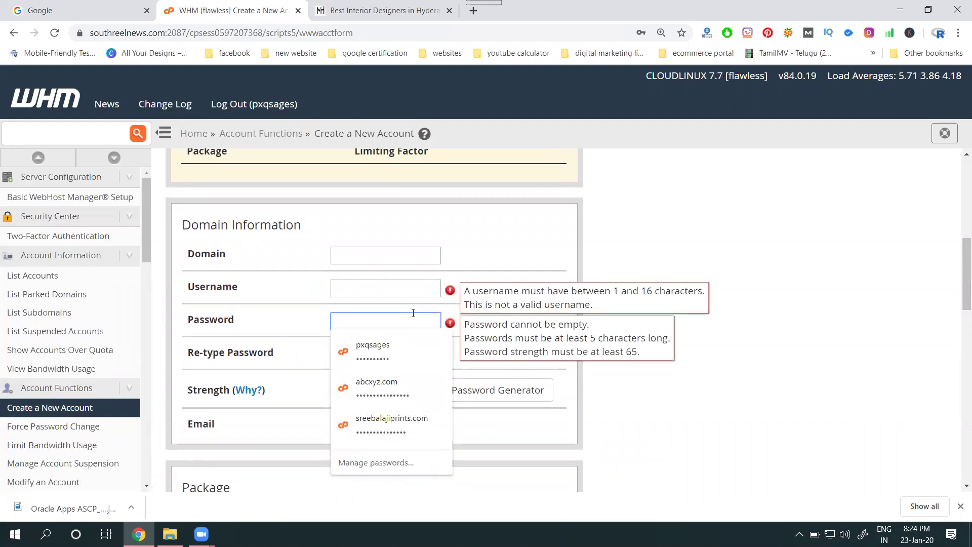
{"action": "scroll", "coordinate": [413, 313], "scroll_direction": "up", "scroll_amount": 7}
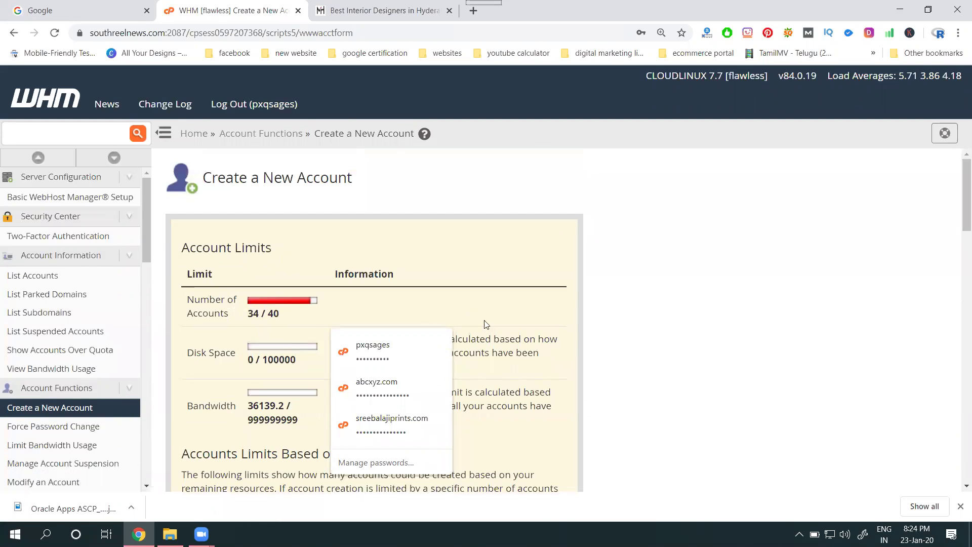
{"action": "left_click", "coordinate": [668, 322]}
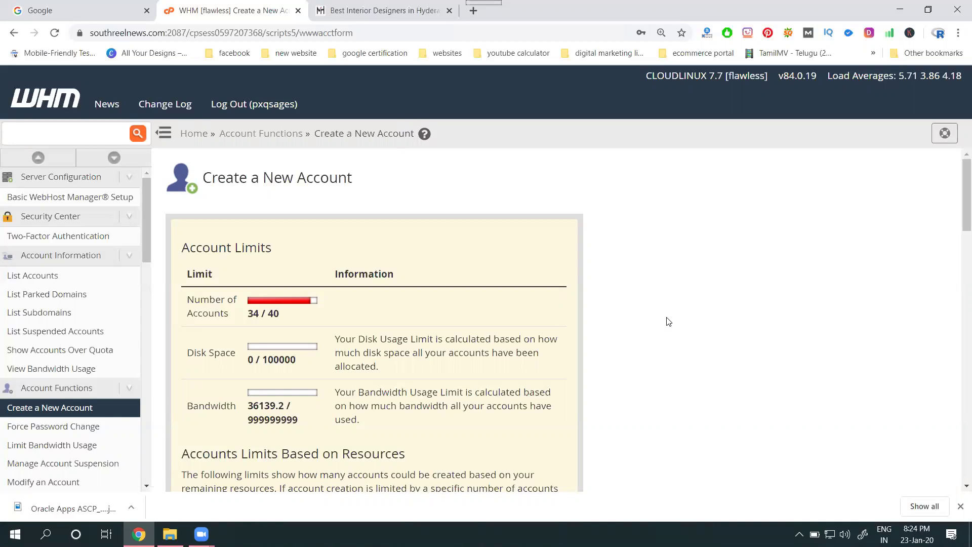
{"action": "scroll", "coordinate": [642, 282], "scroll_direction": "down", "scroll_amount": 3}
{"action": "scroll", "coordinate": [297, 231], "scroll_direction": "up", "scroll_amount": 2}
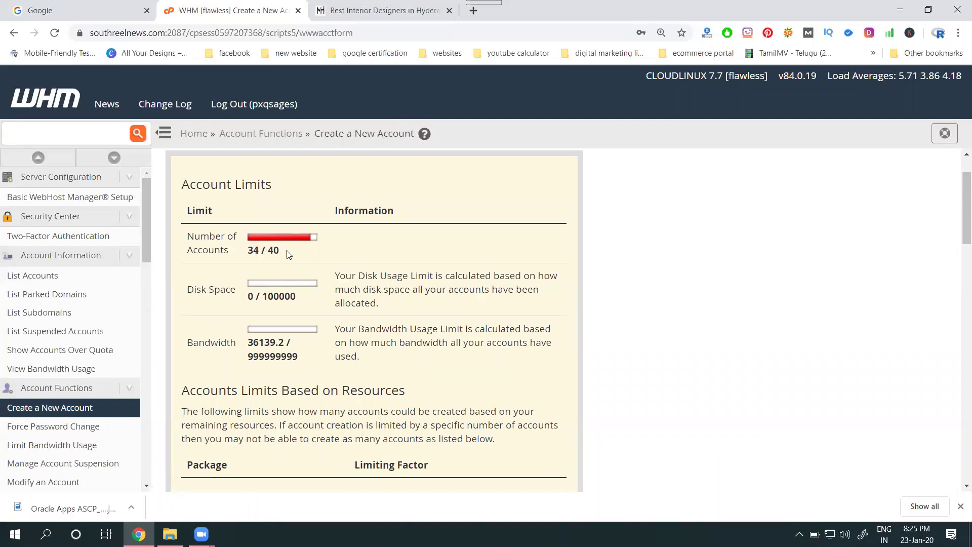
{"action": "scroll", "coordinate": [287, 250], "scroll_direction": "down", "scroll_amount": 5}
{"action": "left_click", "coordinate": [375, 253]}
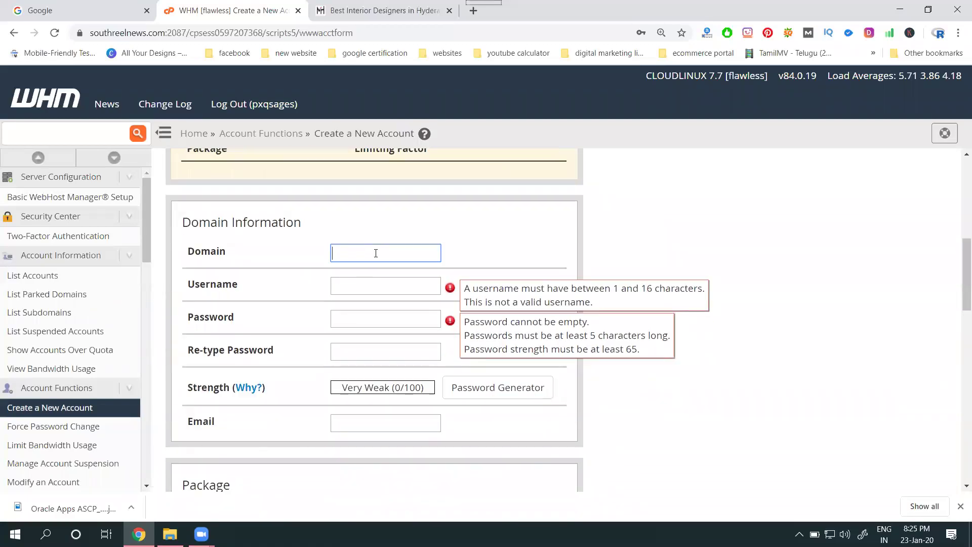
Step: Enter domain xyzavv.com, letting username xyzavv fill in, and the account password in both password fields
{"action": "type", "text": "x"}
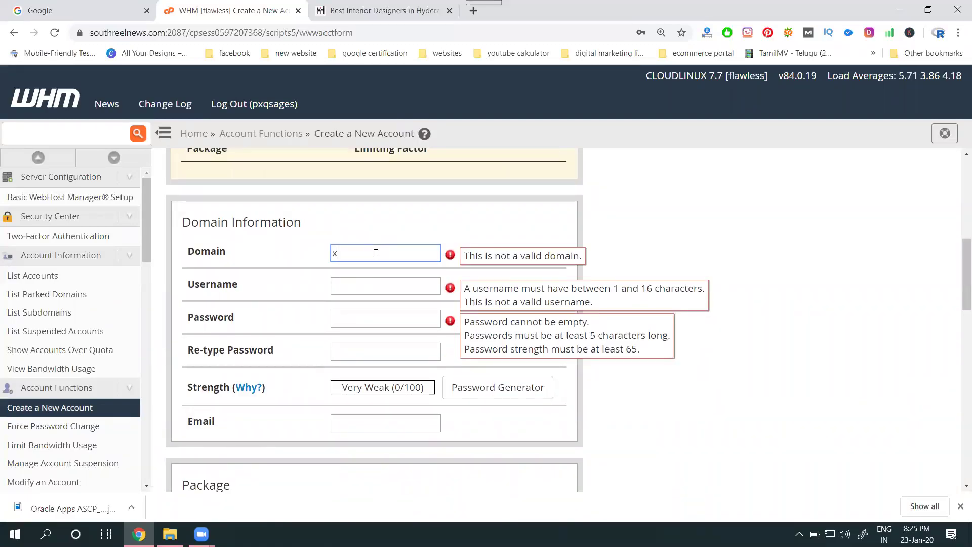
{"action": "type", "text": "yzavv.com"}
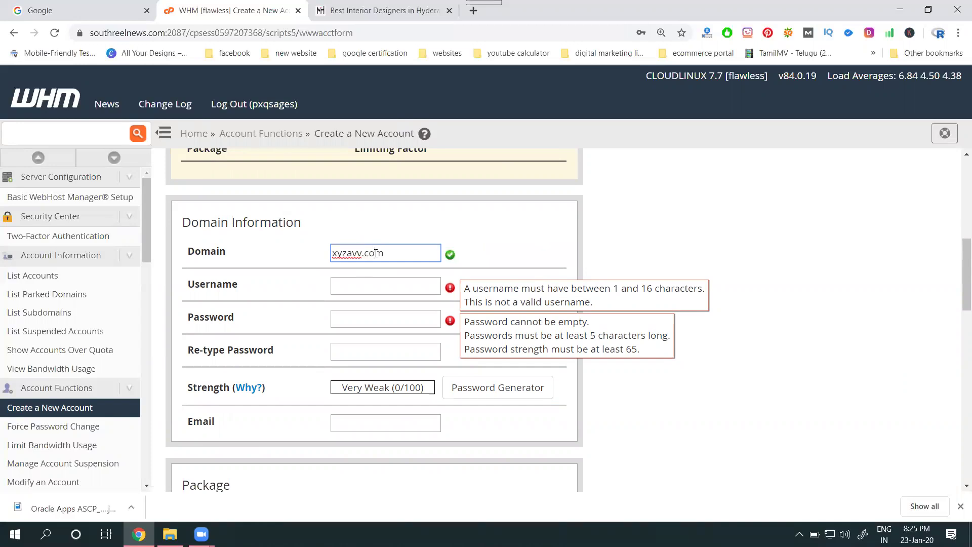
{"action": "key", "text": "Tab"}
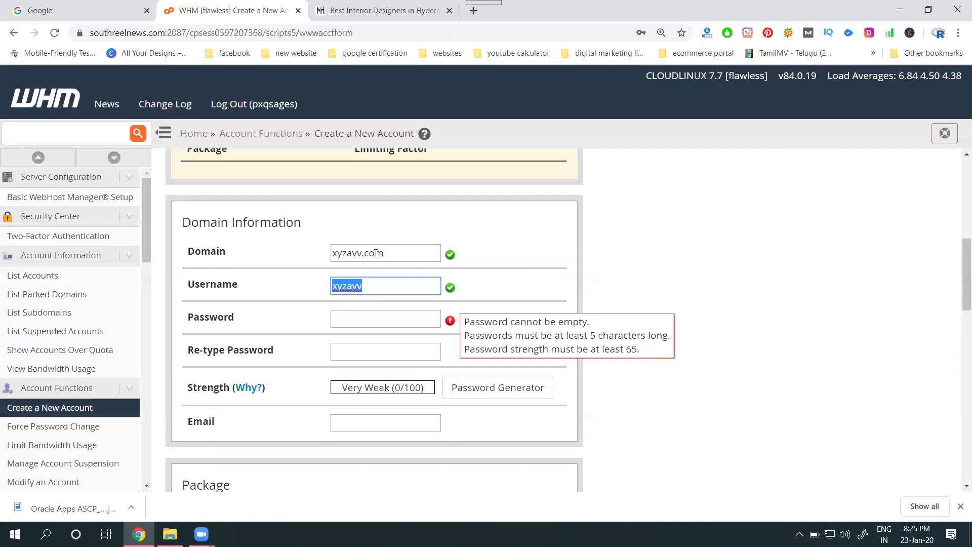
{"action": "left_click", "coordinate": [350, 317]}
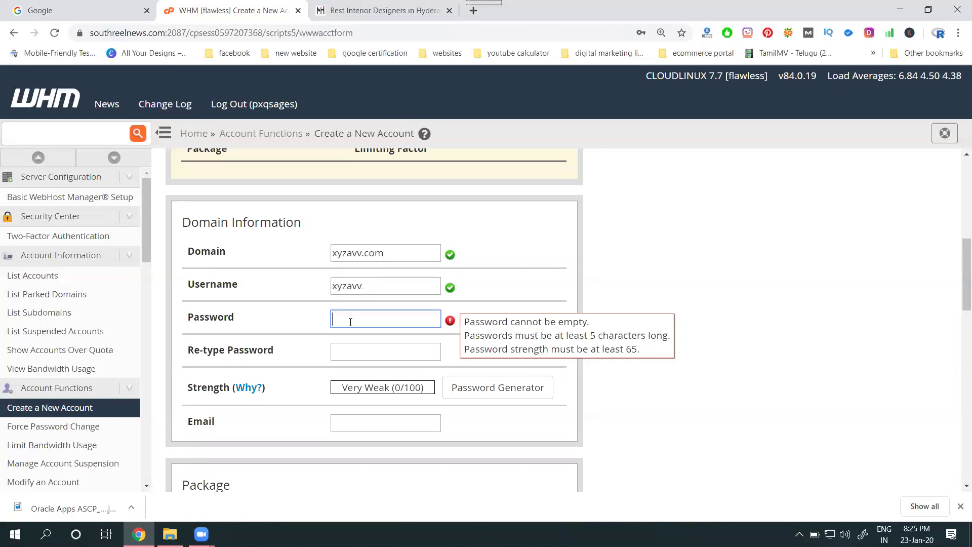
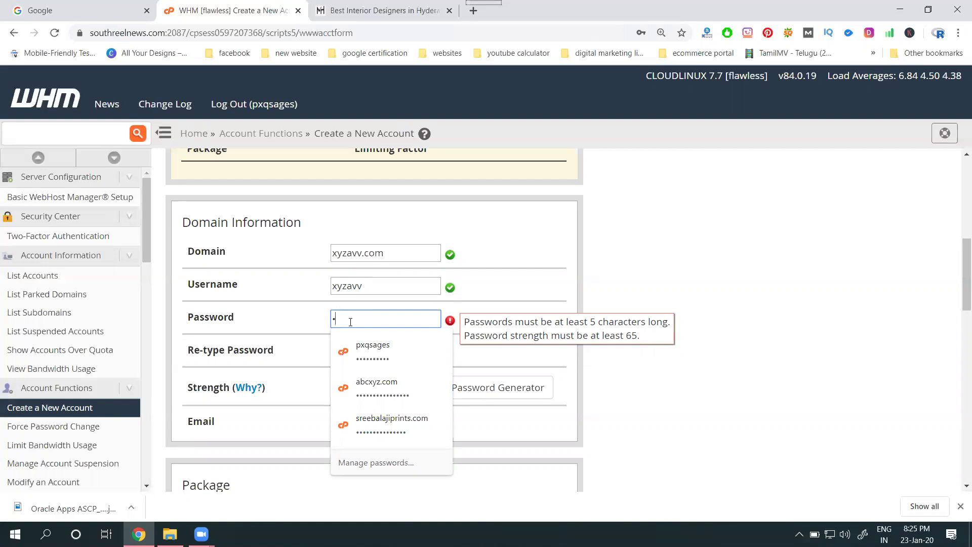
{"action": "key", "text": "BackSpace"}
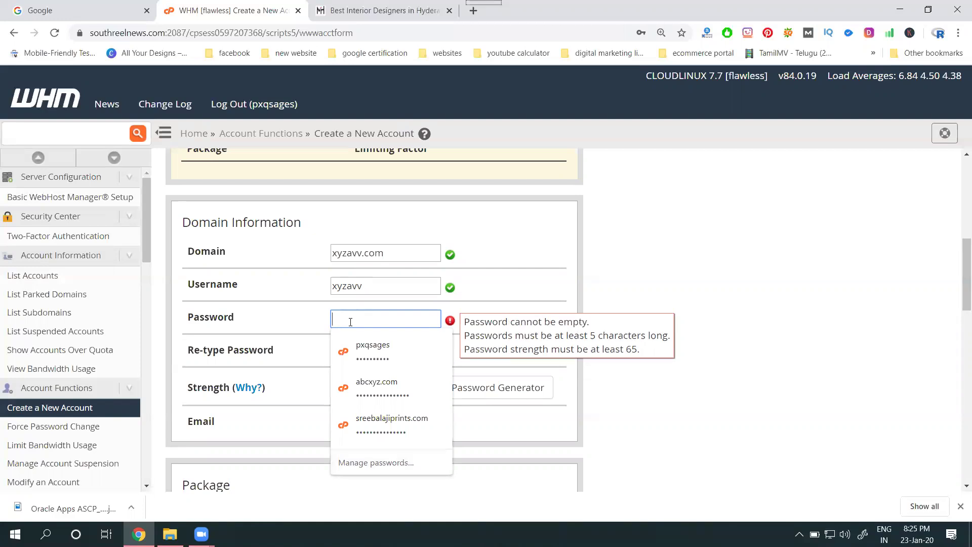
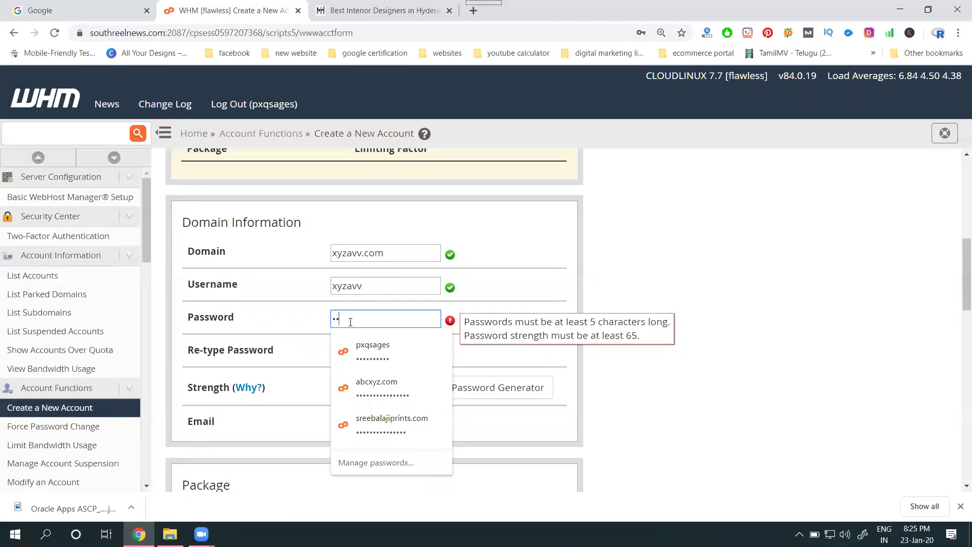
{"action": "key", "text": "BackSpace"}
{"action": "key", "text": "BackSpace"}
{"action": "key", "text": "Tab"}
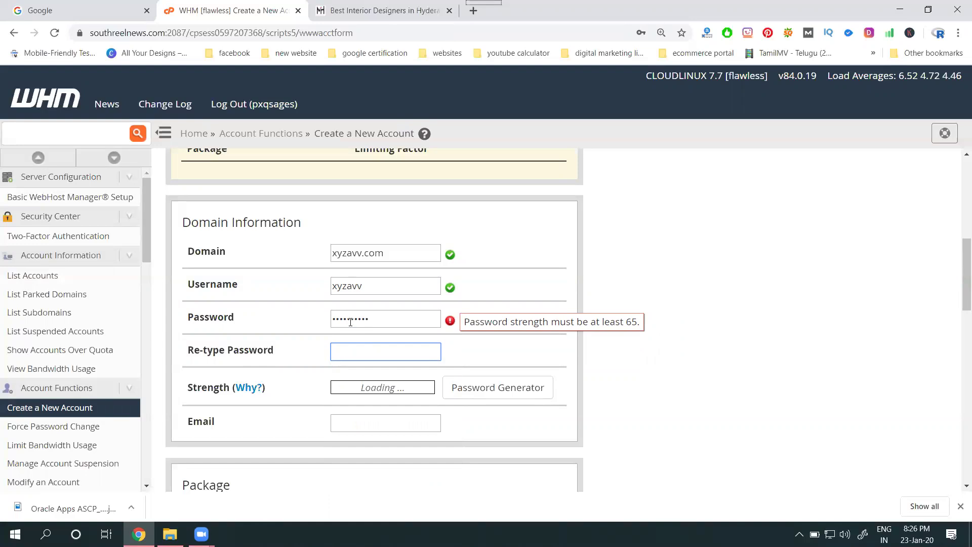
{"action": "double_click", "coordinate": [350, 322]}
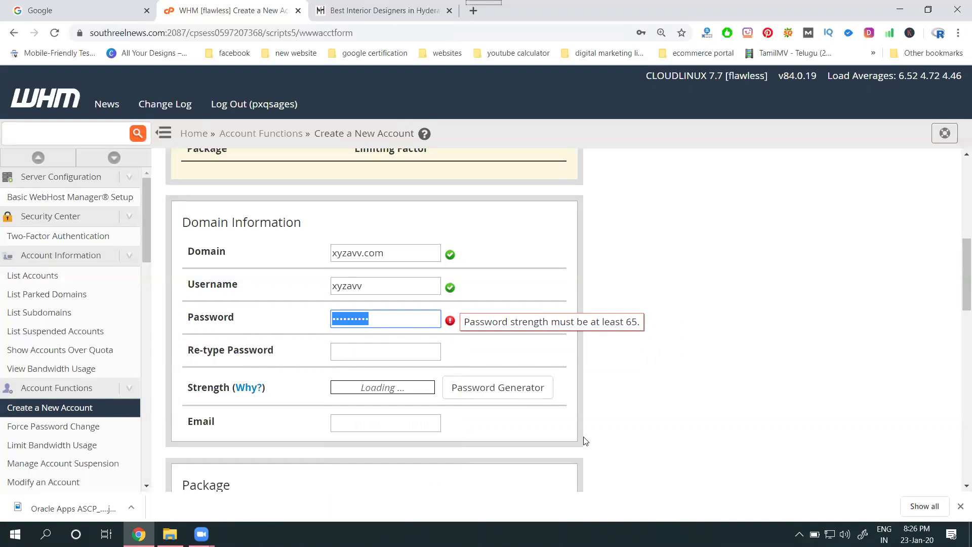
{"action": "key", "text": "ctrl+v"}
{"action": "key", "text": "Tab"}
{"action": "key", "text": "ctrl+v"}
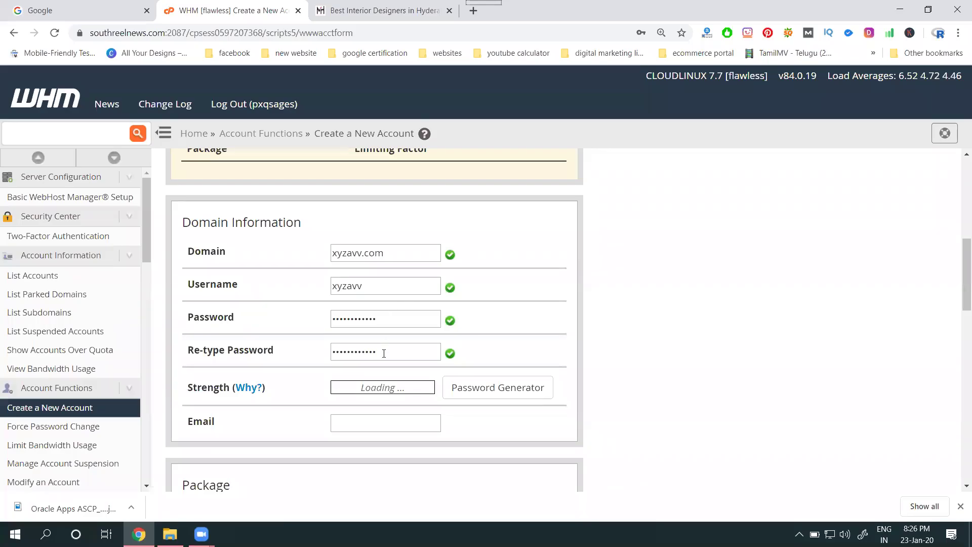
Step: Enter the contact's Gmail address in the Email field, correcting the typo
{"action": "scroll", "coordinate": [377, 354], "scroll_direction": "down", "scroll_amount": 1}
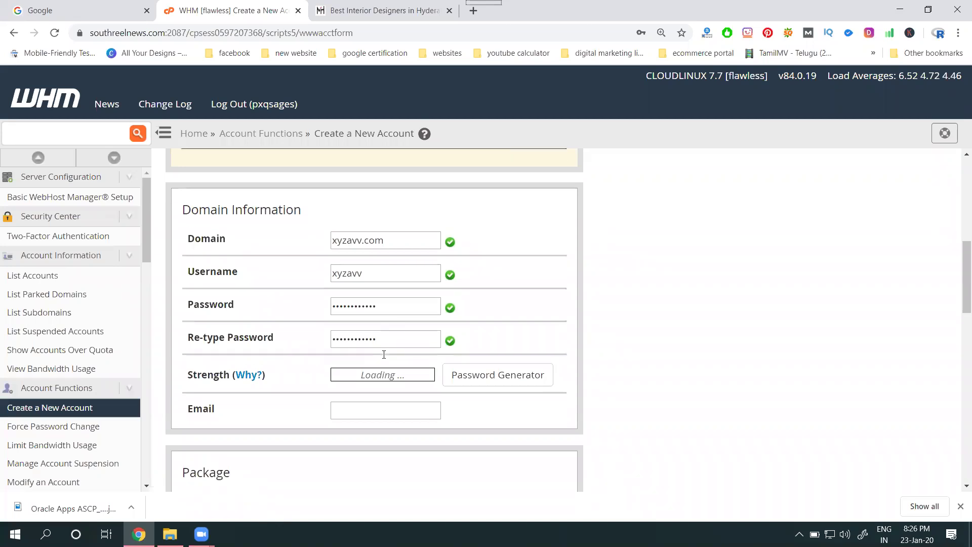
{"action": "left_click", "coordinate": [363, 354]}
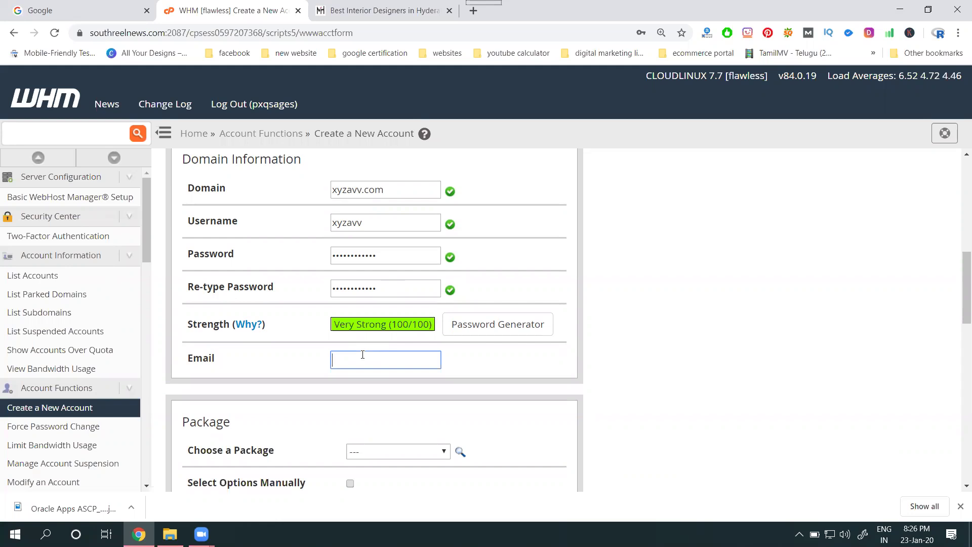
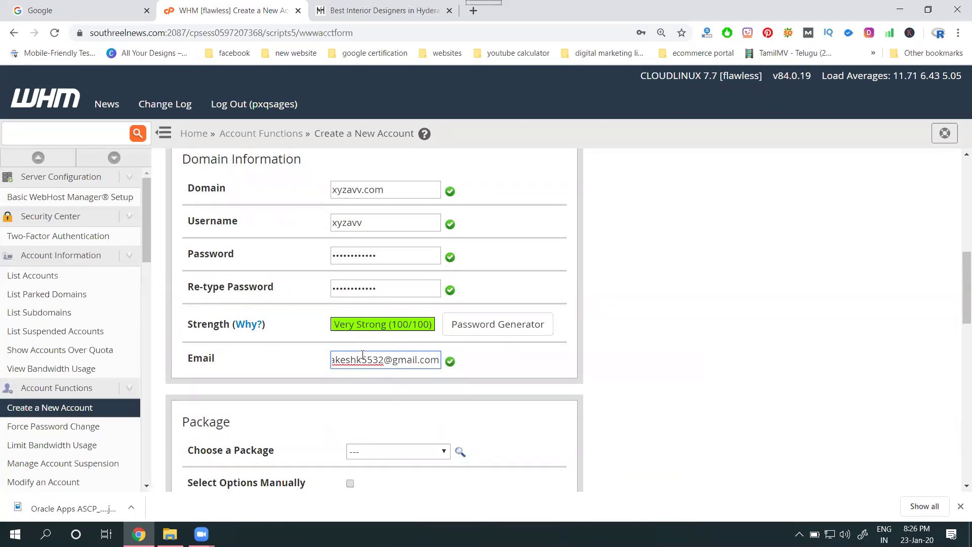
{"action": "scroll", "coordinate": [585, 300], "scroll_direction": "down", "scroll_amount": 1}
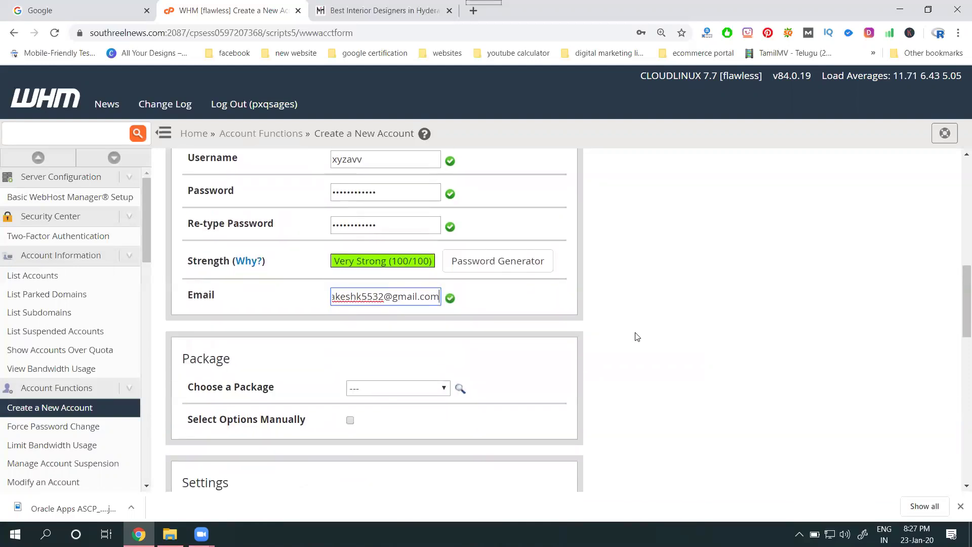
{"action": "scroll", "coordinate": [644, 318], "scroll_direction": "down", "scroll_amount": 1}
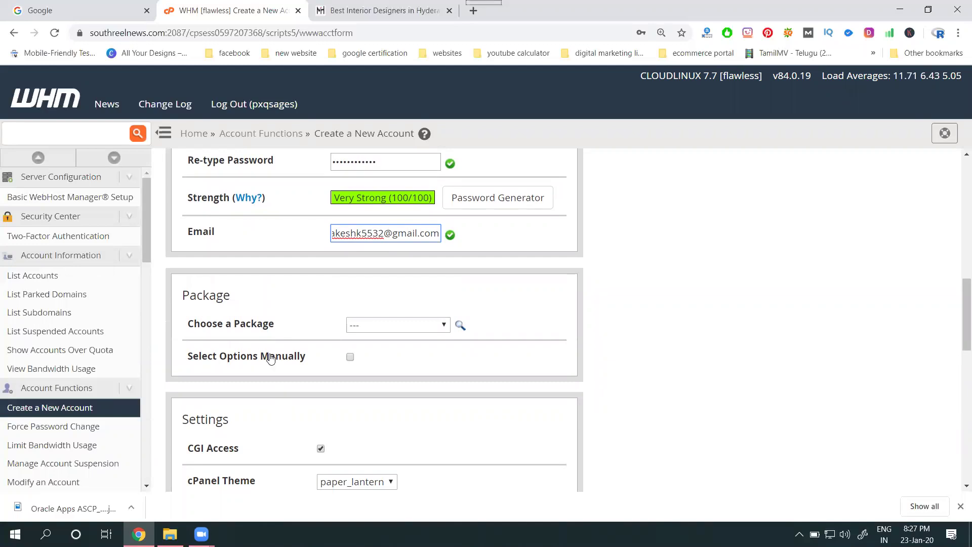
Step: Tick Select Options Manually and review the Manual Resource Options limits
{"action": "left_click", "coordinate": [349, 356]}
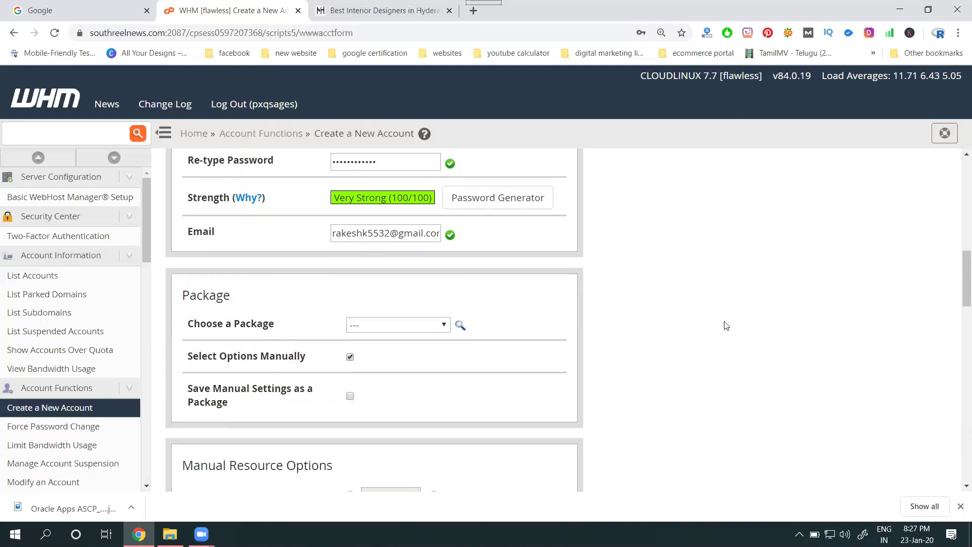
{"action": "scroll", "coordinate": [724, 326], "scroll_direction": "down", "scroll_amount": 3}
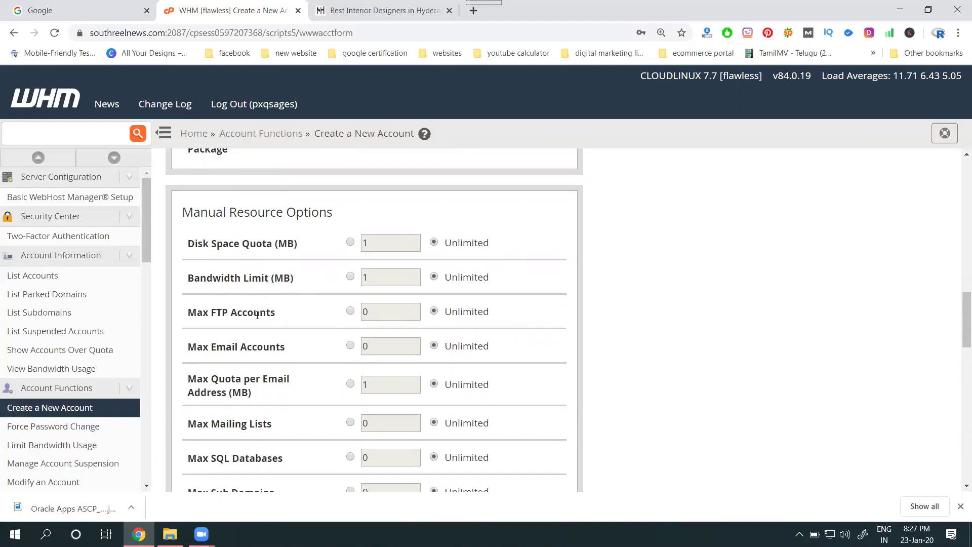
{"action": "scroll", "coordinate": [257, 346], "scroll_direction": "down", "scroll_amount": 4}
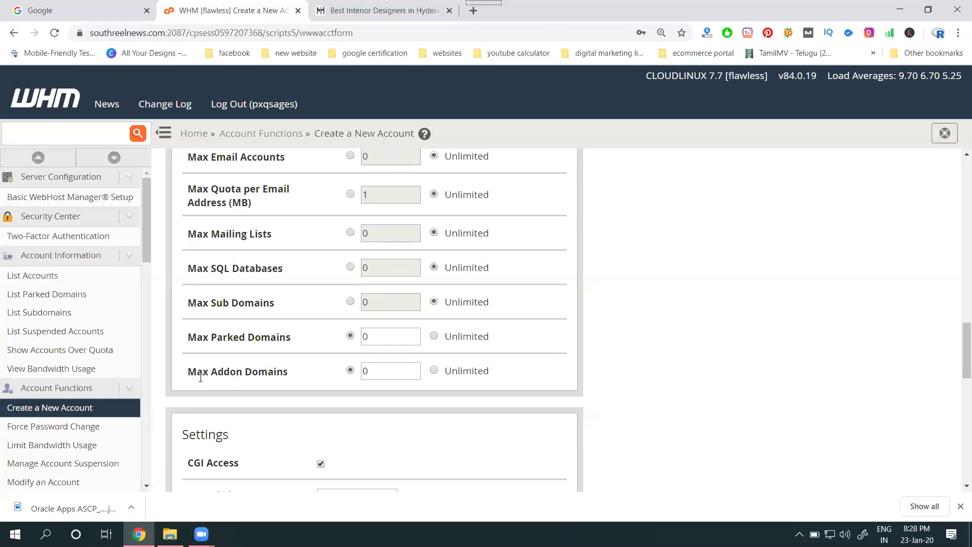
Step: Go to milesweb.com in a new tab and choose Reseller > cPanel Reseller Hosting from its menu
{"action": "left_click", "coordinate": [473, 15]}
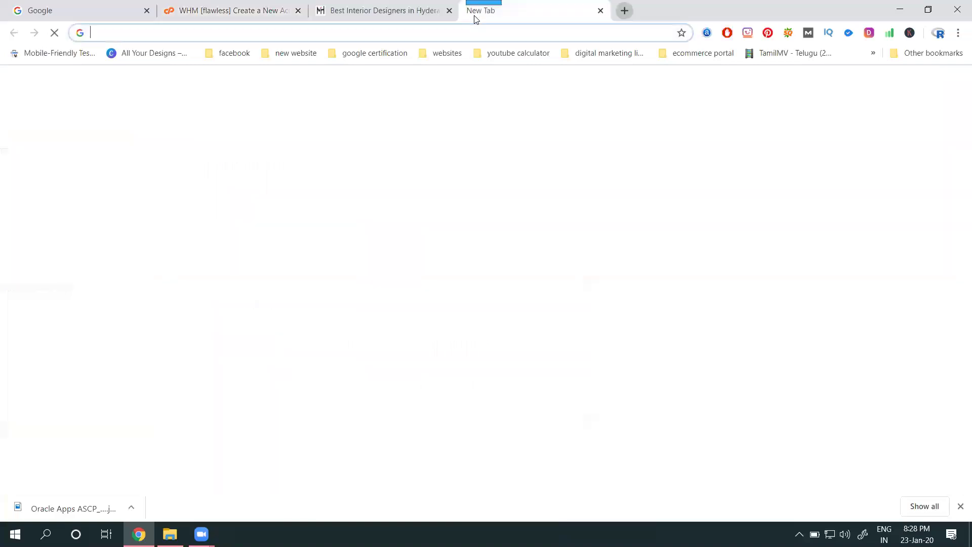
{"action": "type", "text": "milesweb.com"}
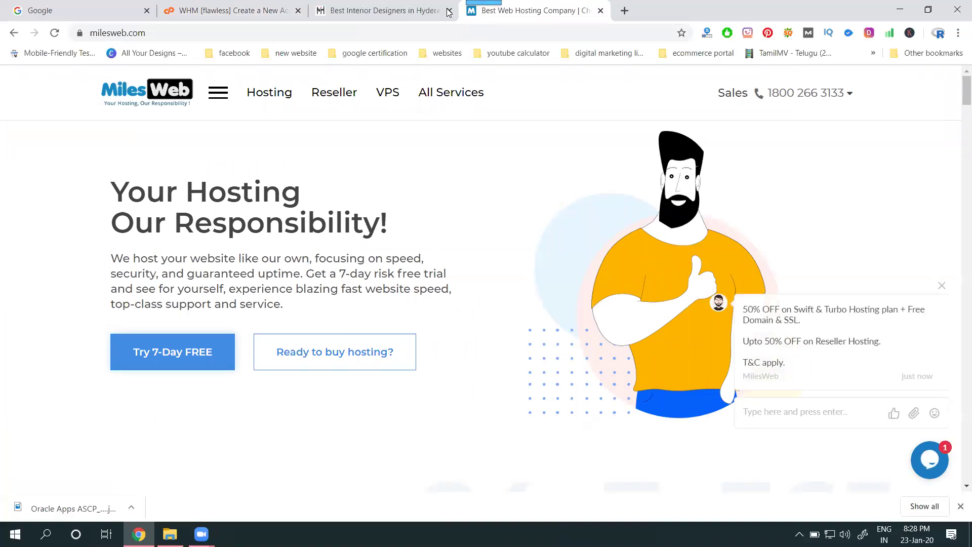
{"action": "left_click", "coordinate": [222, 96]}
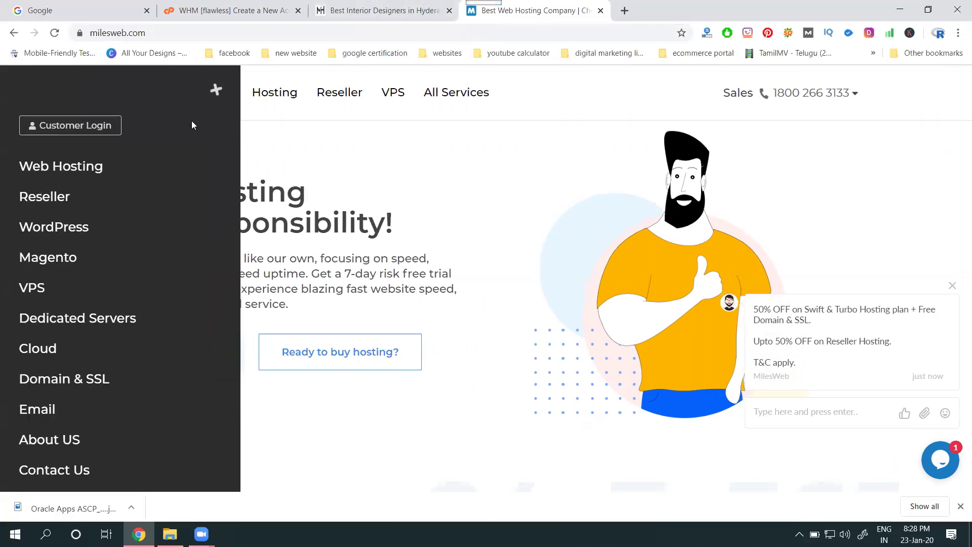
{"action": "left_click", "coordinate": [70, 200]}
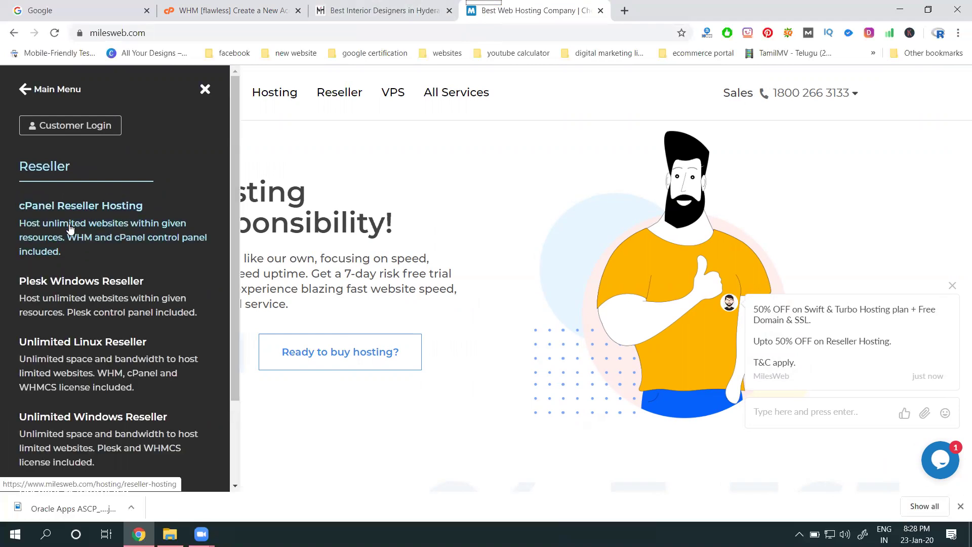
{"action": "left_click", "coordinate": [69, 228]}
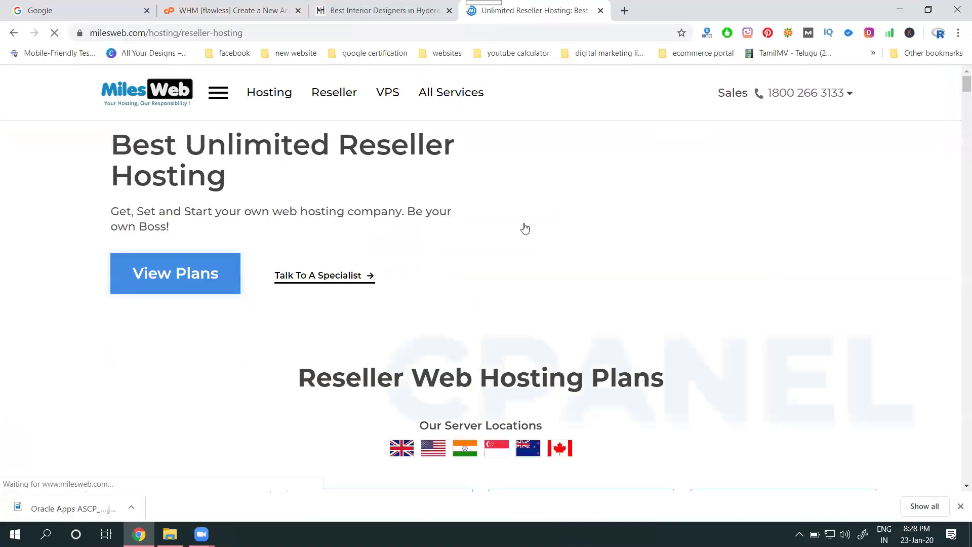
Step: Open MilesWeb's full plan comparison and highlight the Addon Domains row showing Unlimited for every plan
{"action": "scroll", "coordinate": [521, 230], "scroll_direction": "down", "scroll_amount": 10}
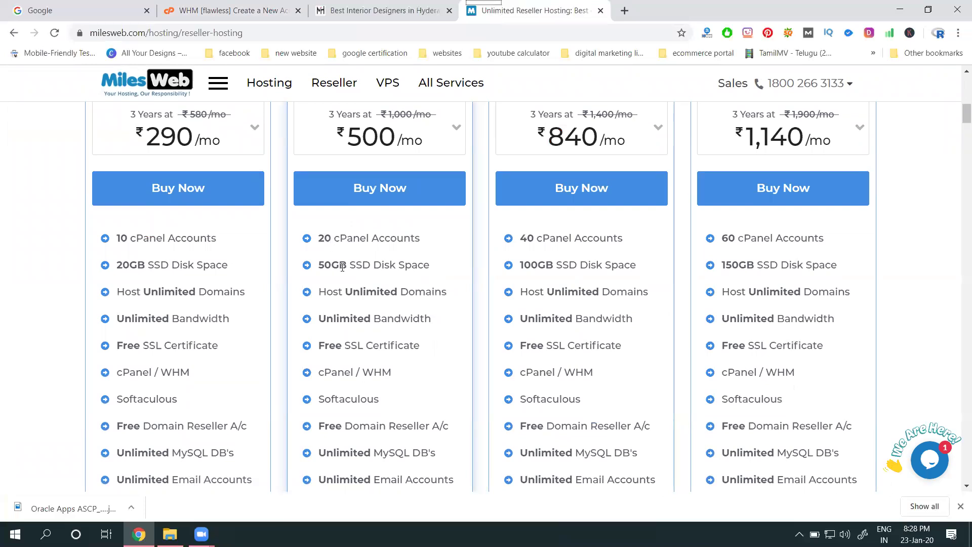
{"action": "scroll", "coordinate": [735, 267], "scroll_direction": "down", "scroll_amount": 4}
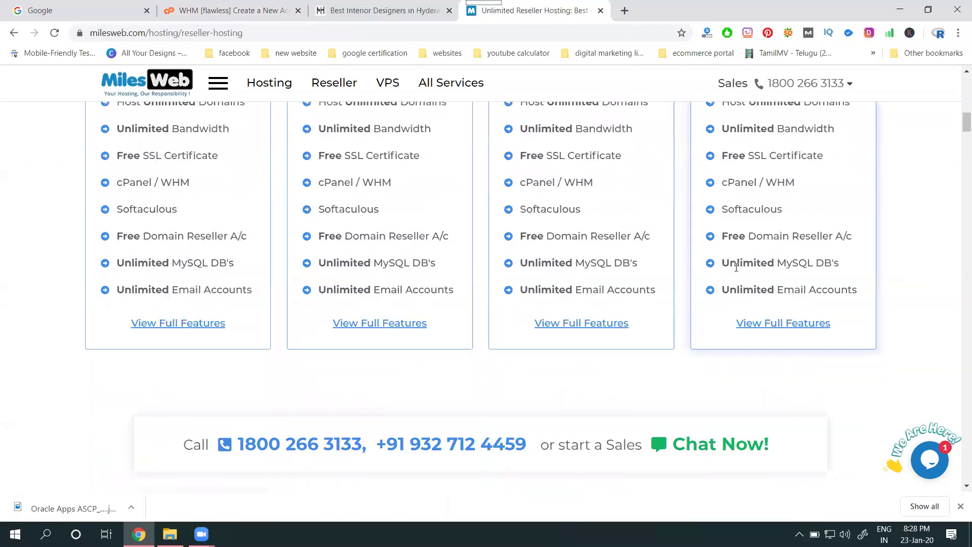
{"action": "left_click", "coordinate": [784, 324]}
{"action": "scroll", "coordinate": [783, 326], "scroll_direction": "down", "scroll_amount": 5}
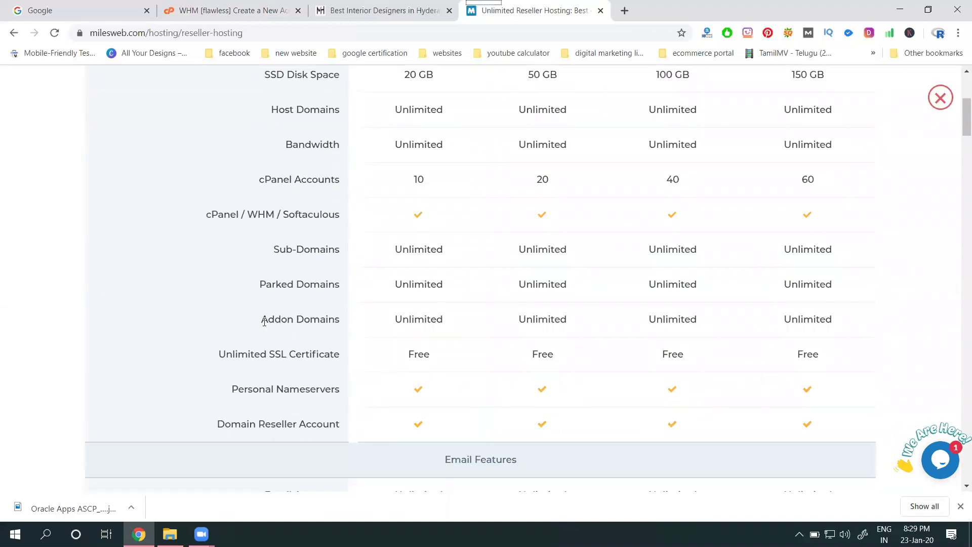
{"action": "left_click_drag", "start_coordinate": [261, 318], "coordinate": [842, 324]}
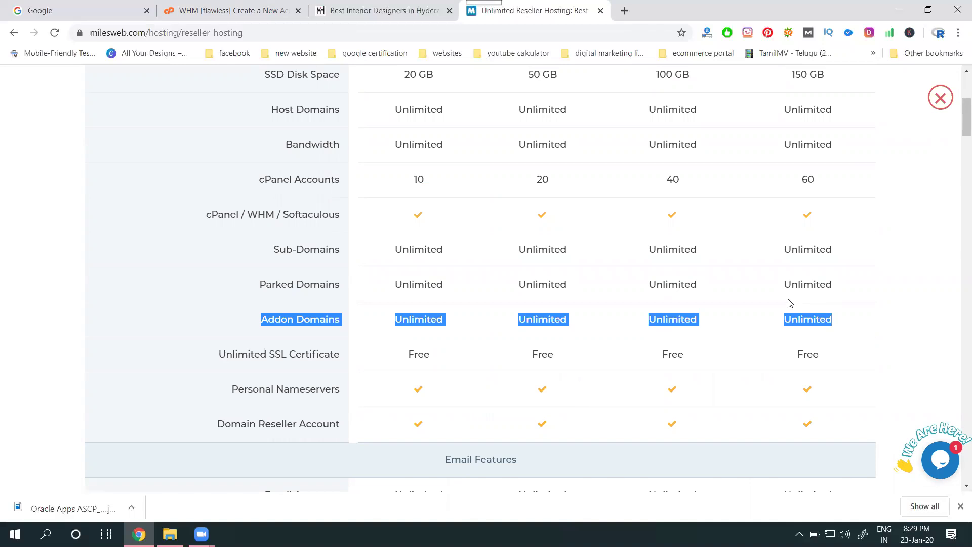
{"action": "scroll", "coordinate": [595, 88], "scroll_direction": "up", "scroll_amount": 5}
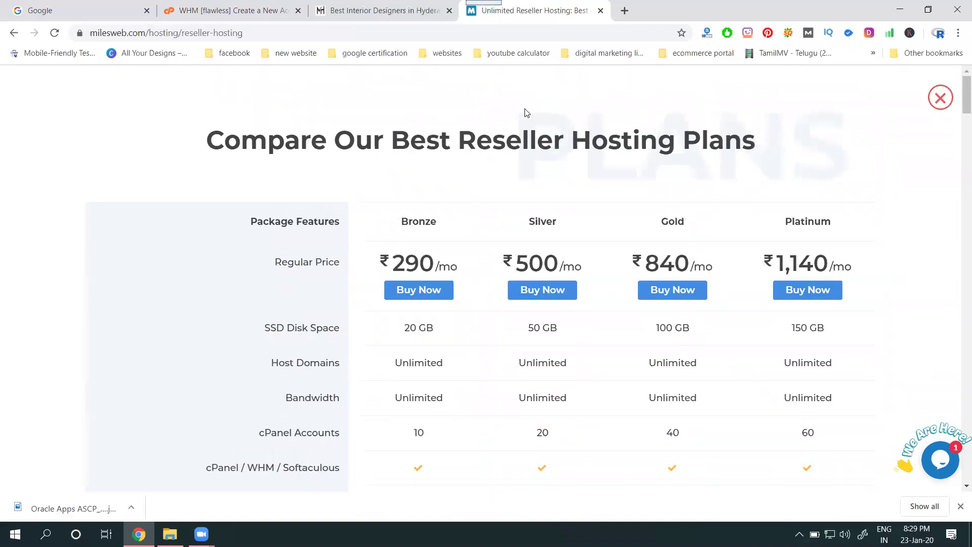
Step: Close the comparison and show the Reseller submenu in the site's navigation menu
{"action": "left_click", "coordinate": [940, 100]}
{"action": "left_click", "coordinate": [223, 86]}
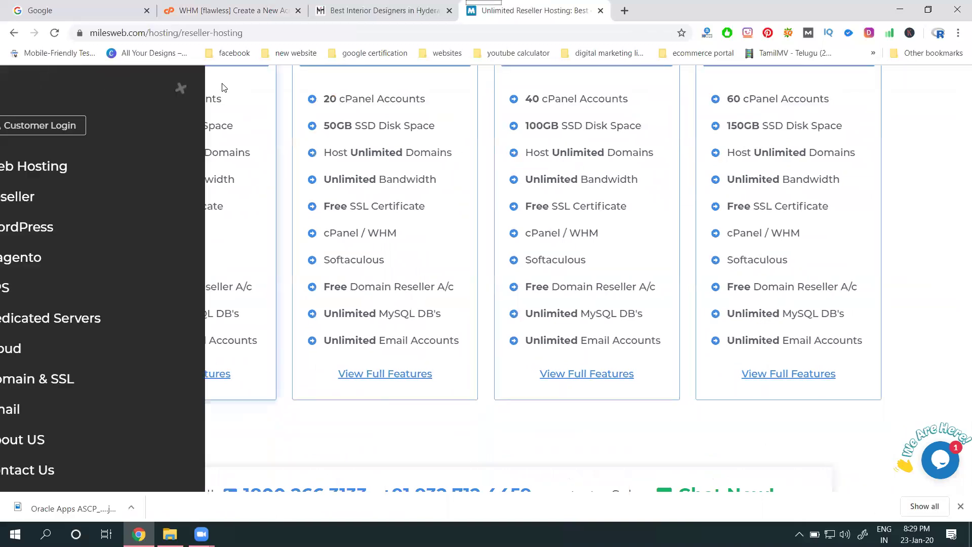
{"action": "left_click", "coordinate": [71, 208]}
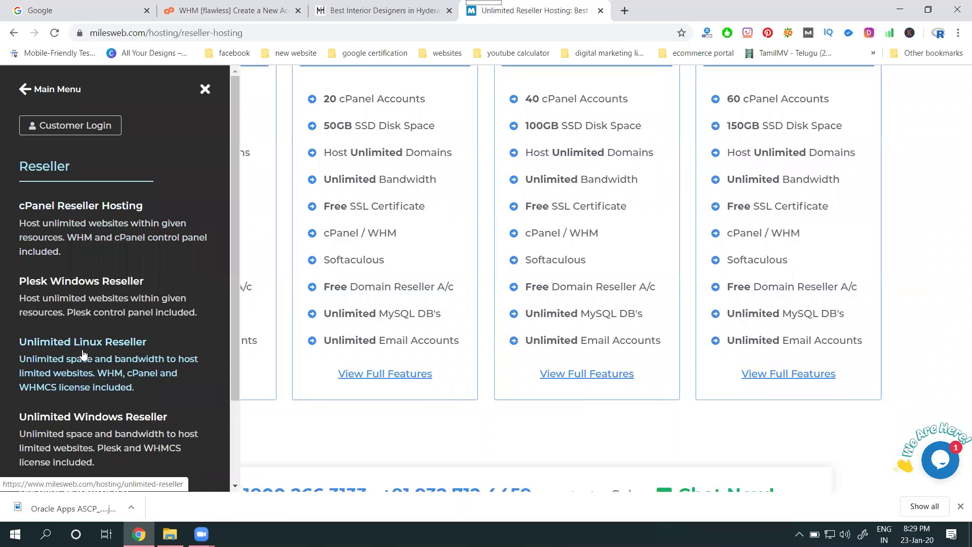
Step: Check the Unlimited Linux Reseller plans in a new tab for addon domains, then go back to WHM
{"action": "middle_click", "coordinate": [84, 354]}
{"action": "left_click", "coordinate": [697, 5]}
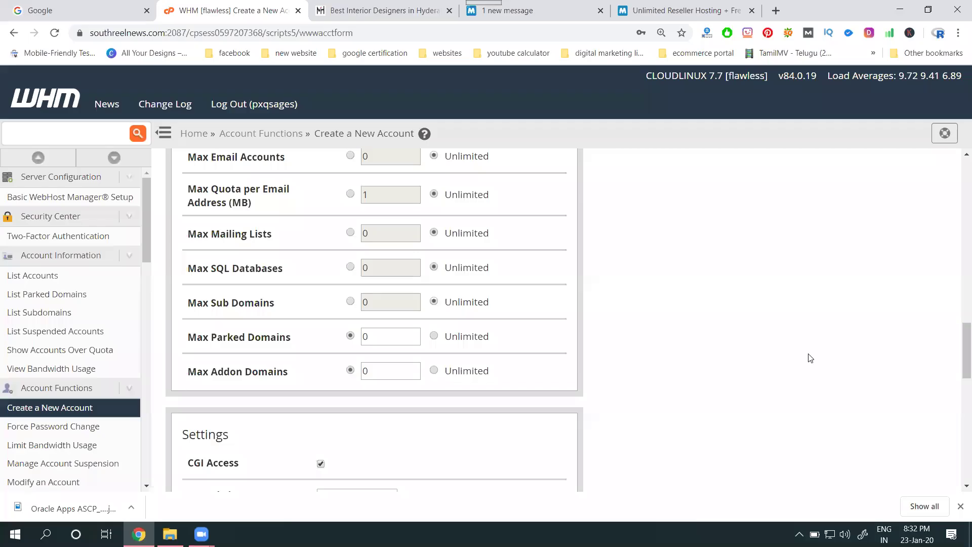
{"action": "left_click", "coordinate": [683, 6]}
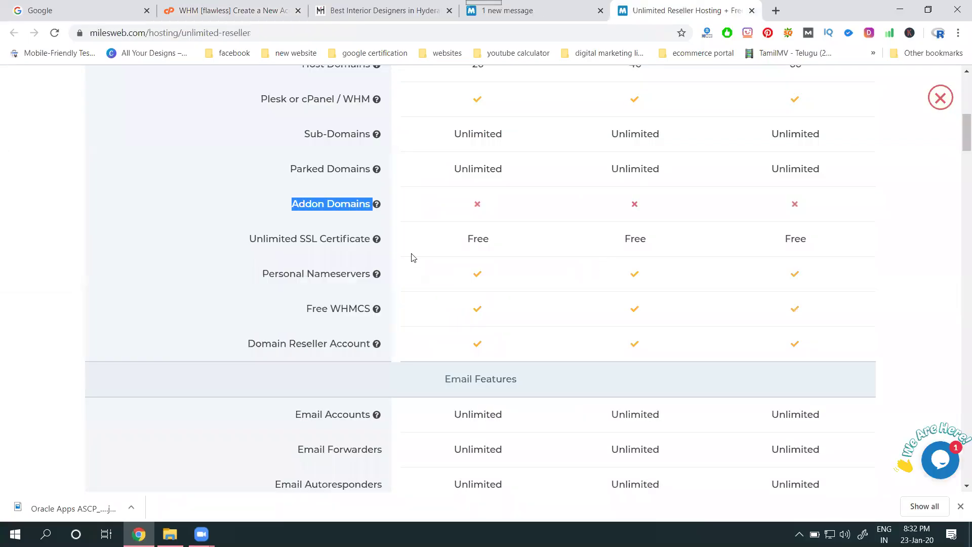
{"action": "scroll", "coordinate": [398, 245], "scroll_direction": "up", "scroll_amount": 3}
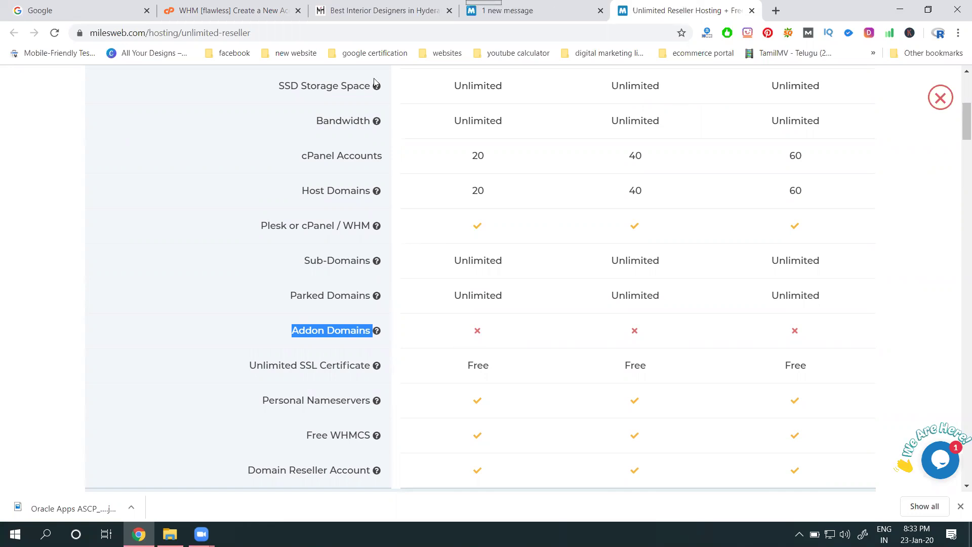
{"action": "left_click", "coordinate": [238, 6]}
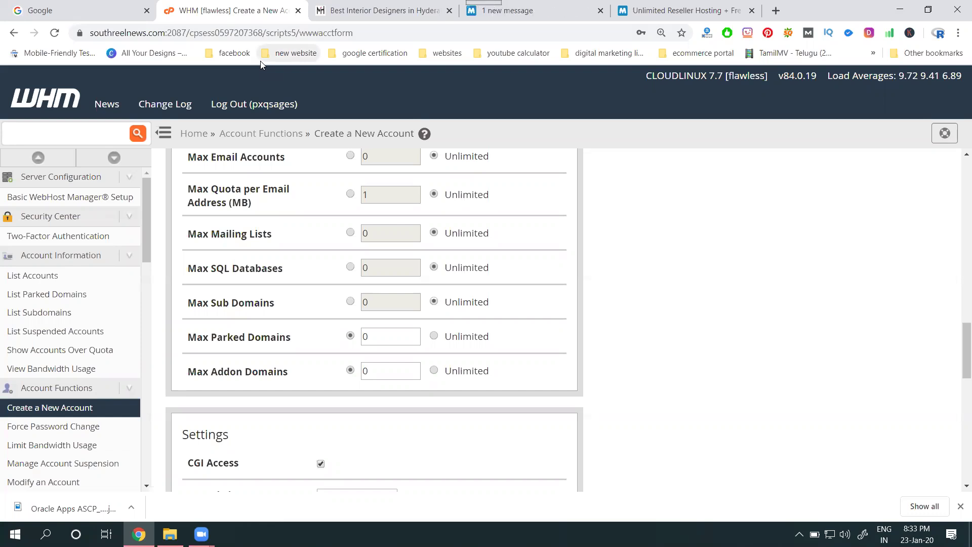
Step: Set Max Addon Domains to a fixed limit of 2 instead of unlimited
{"action": "left_click", "coordinate": [434, 372]}
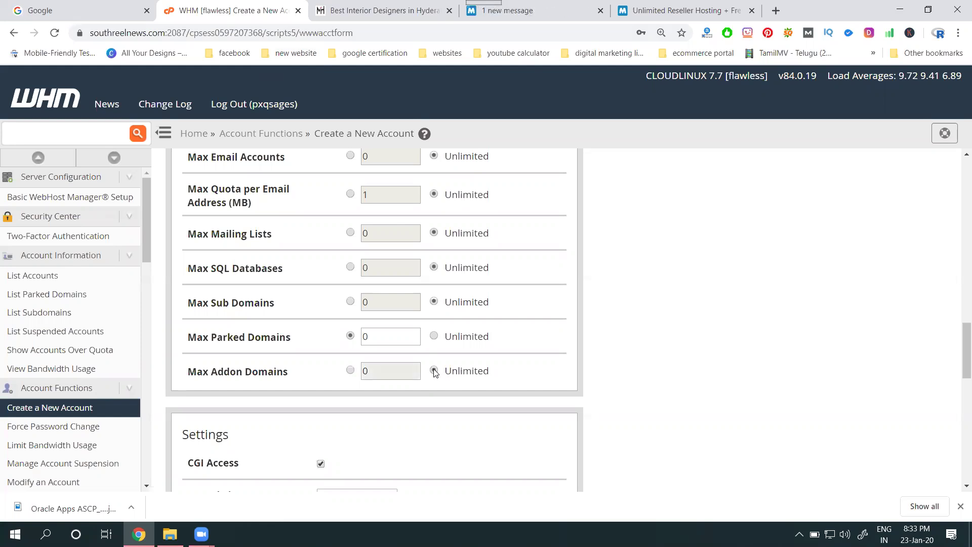
{"action": "left_click", "coordinate": [348, 371]}
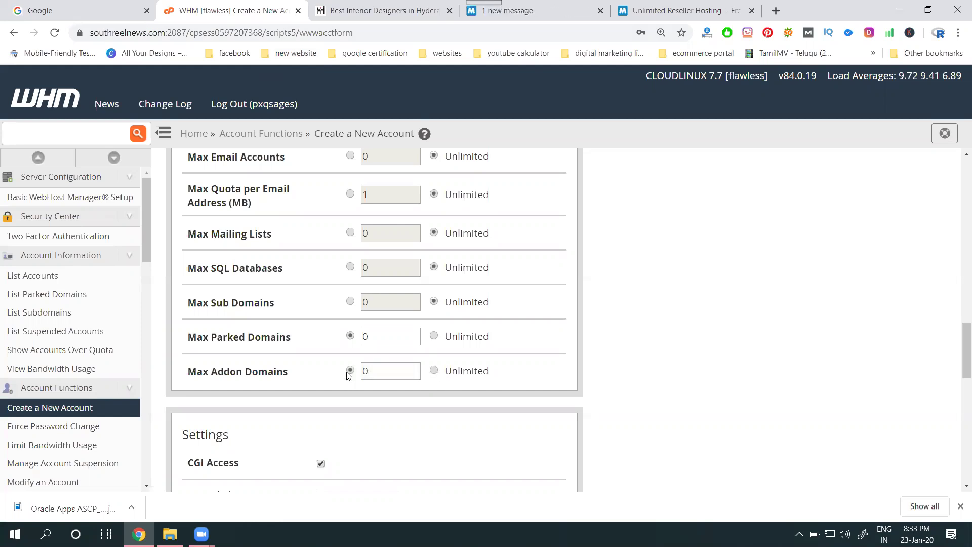
{"action": "double_click", "coordinate": [376, 370]}
{"action": "type", "text": "2"}
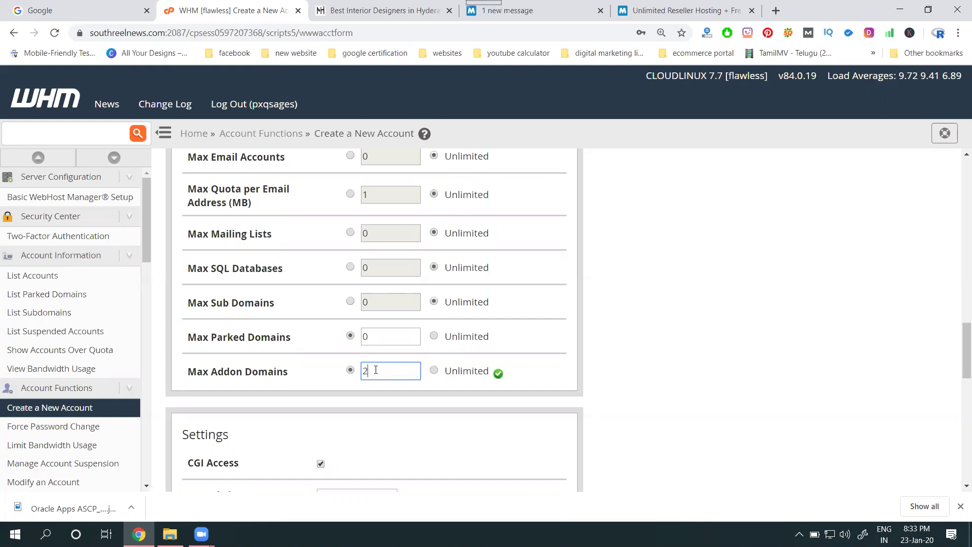
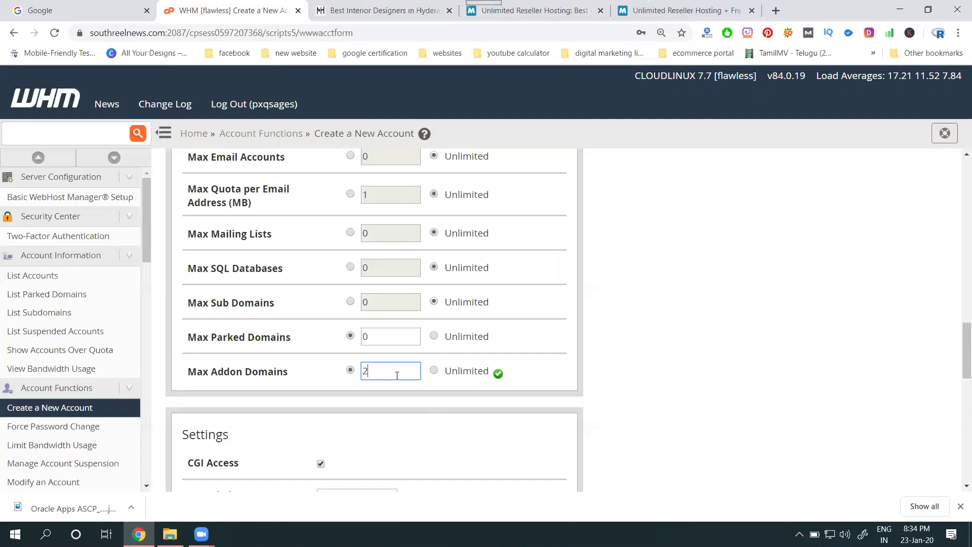
Step: Set Max Addon Domains to 0, choose Automatically Detect Configuration for mail routing, and create the account
{"action": "key", "text": "BackSpace"}
{"action": "type", "text": "0"}
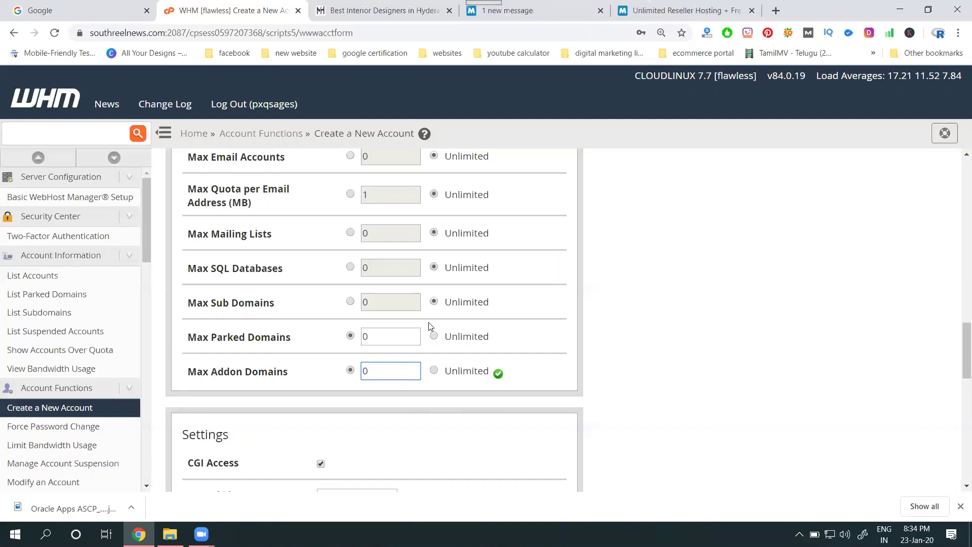
{"action": "scroll", "coordinate": [430, 324], "scroll_direction": "down", "scroll_amount": 5}
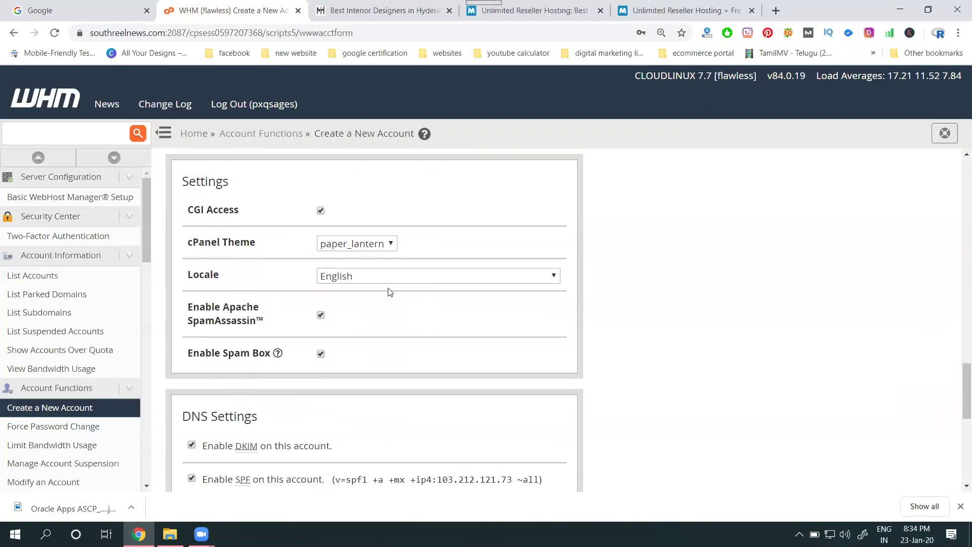
{"action": "scroll", "coordinate": [312, 264], "scroll_direction": "down", "scroll_amount": 5}
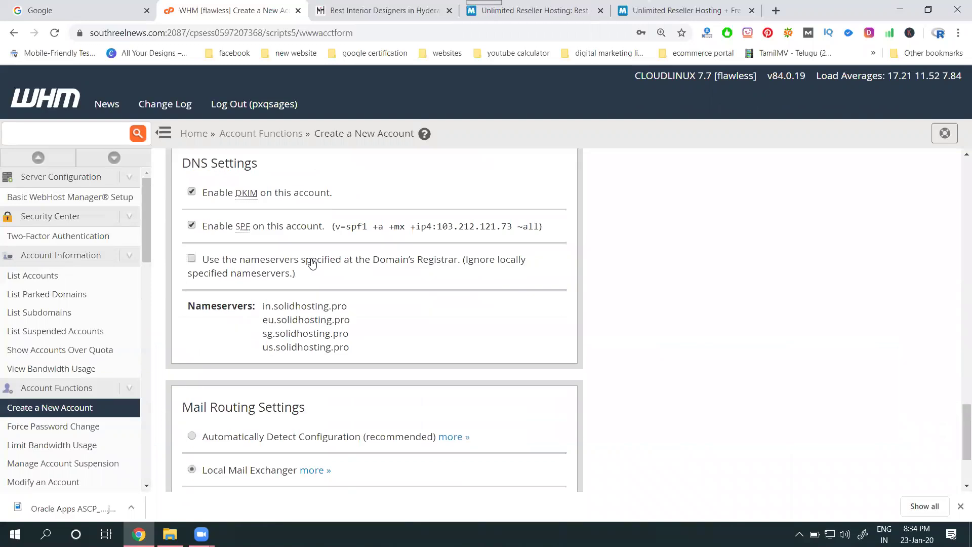
{"action": "scroll", "coordinate": [312, 264], "scroll_direction": "down", "scroll_amount": 3}
{"action": "left_click", "coordinate": [256, 309]}
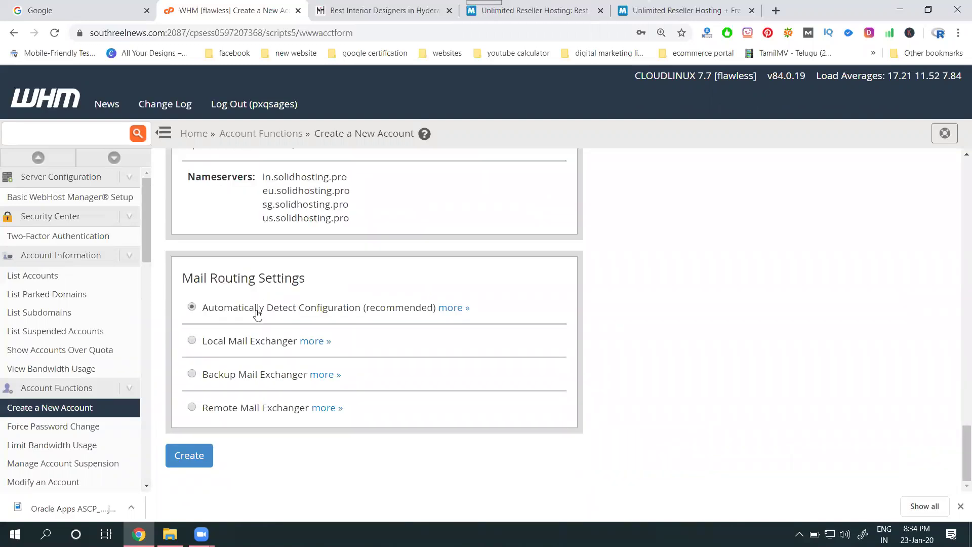
{"action": "left_click", "coordinate": [173, 458]}
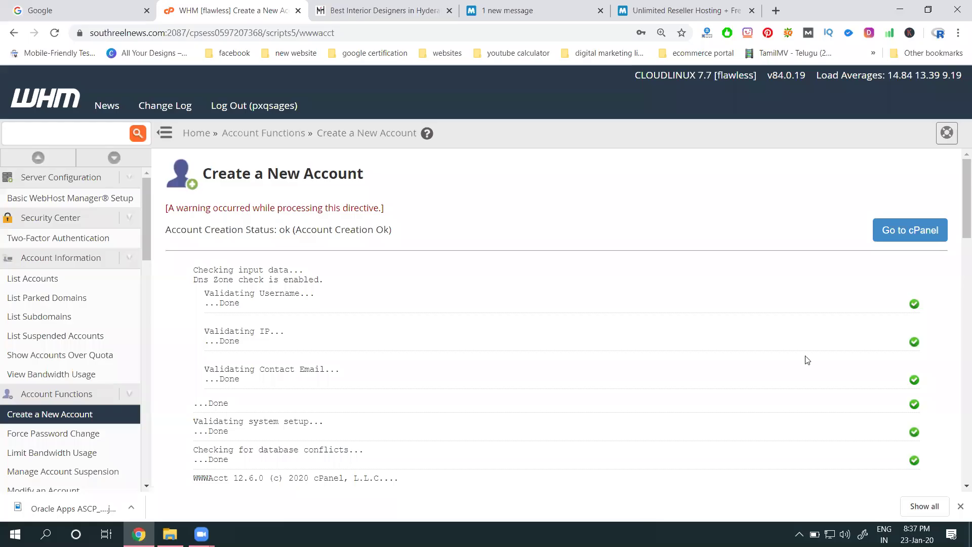
Step: Once account creation reports status ok, open the new account's cPanel dashboard
{"action": "left_click", "coordinate": [890, 237]}
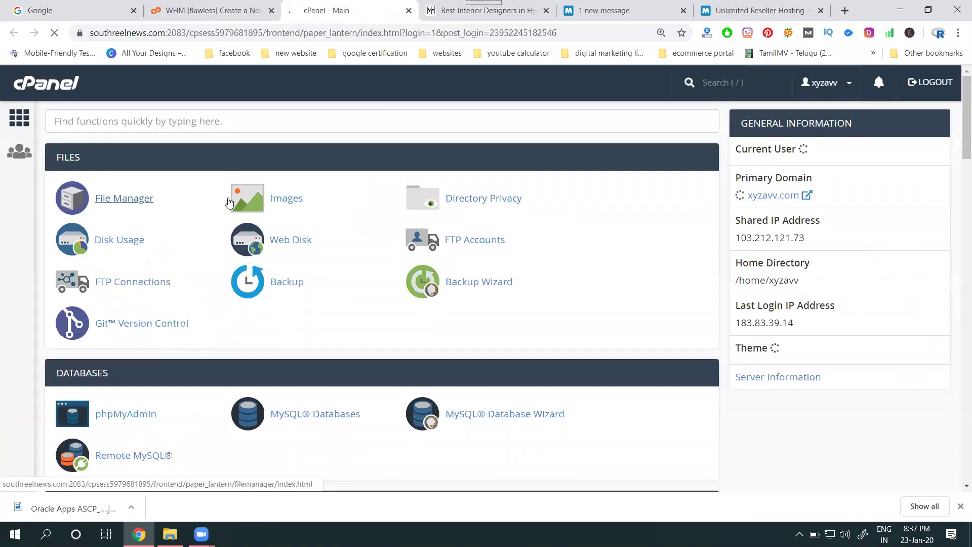
Step: Browse down the cPanel dashboard tools and launch SitePad Website Builder - Themes
{"action": "scroll", "coordinate": [229, 204], "scroll_direction": "down", "scroll_amount": 2}
{"action": "scroll", "coordinate": [229, 203], "scroll_direction": "down", "scroll_amount": 5}
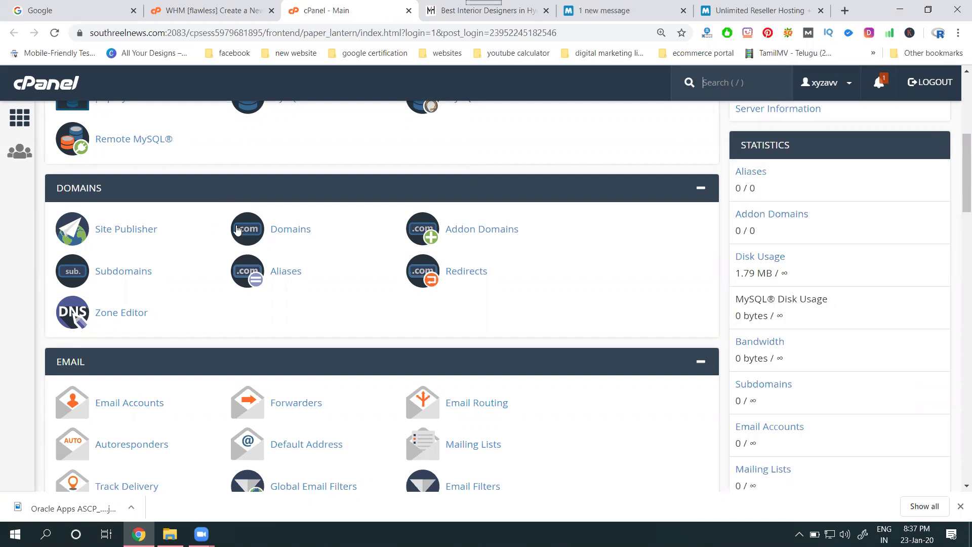
{"action": "scroll", "coordinate": [238, 228], "scroll_direction": "down", "scroll_amount": 7}
{"action": "scroll", "coordinate": [240, 232], "scroll_direction": "down", "scroll_amount": 10}
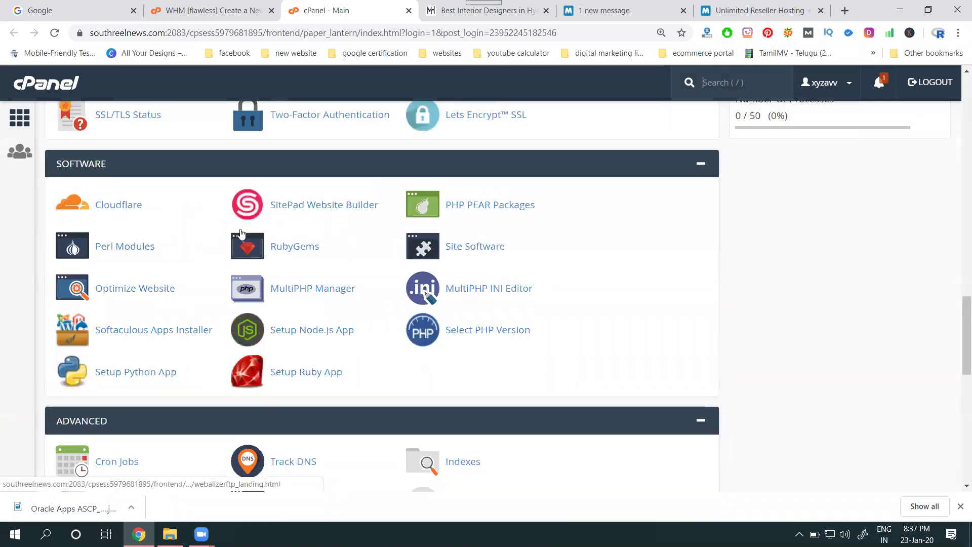
{"action": "scroll", "coordinate": [241, 234], "scroll_direction": "down", "scroll_amount": 3}
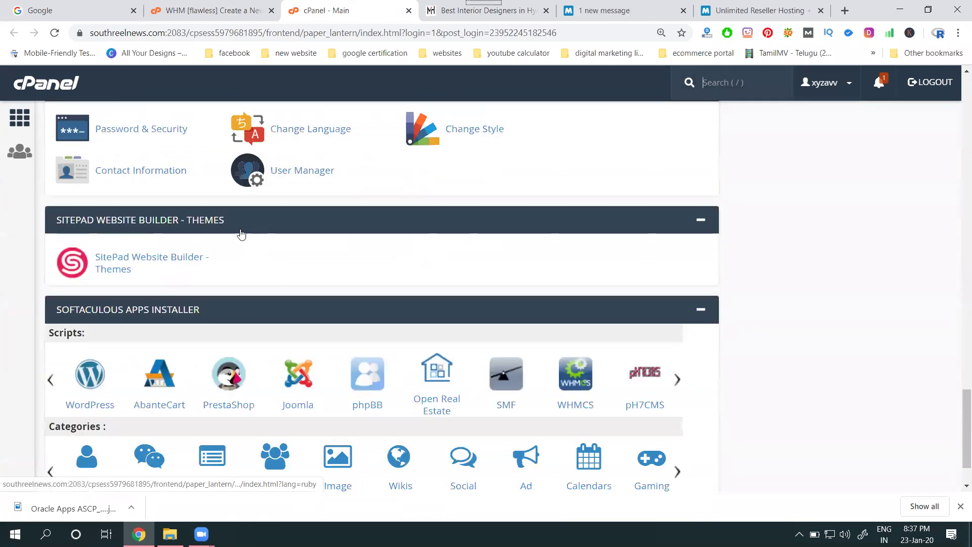
{"action": "left_click", "coordinate": [128, 259]}
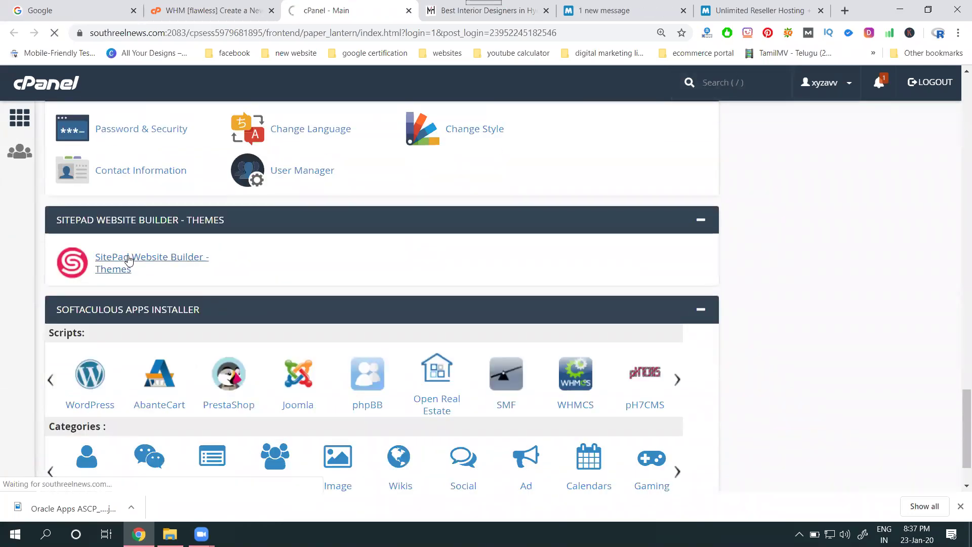
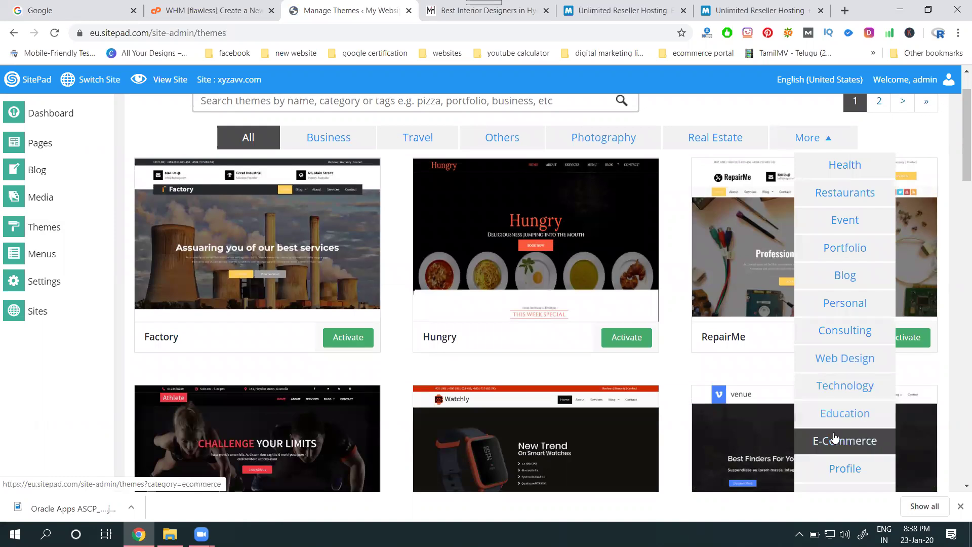
Step: Filter the SitePad theme gallery to Pizza themes: Pizza House, Pizza Maker and Pizza Box
{"action": "scroll", "coordinate": [834, 412], "scroll_direction": "down", "scroll_amount": 1}
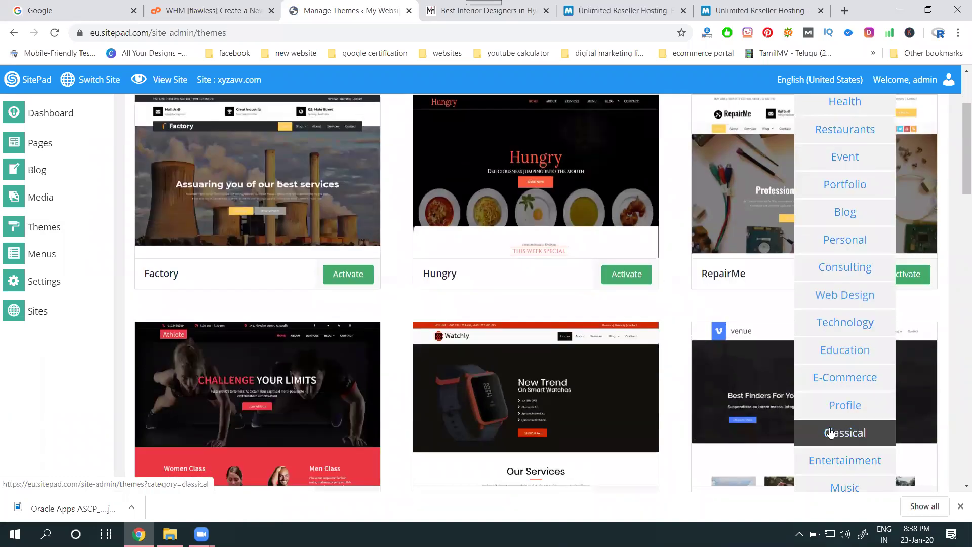
{"action": "scroll", "coordinate": [830, 460], "scroll_direction": "down", "scroll_amount": 1}
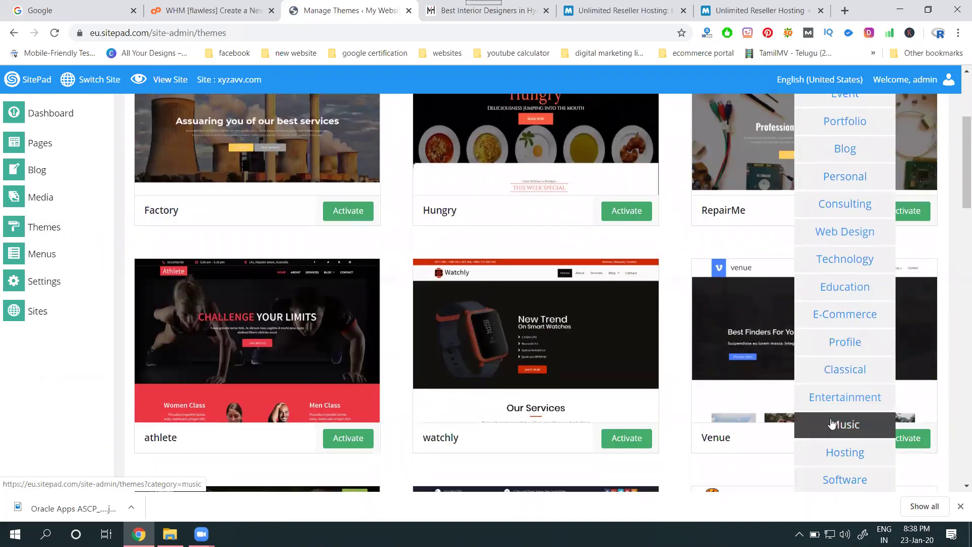
{"action": "scroll", "coordinate": [833, 423], "scroll_direction": "down", "scroll_amount": 2}
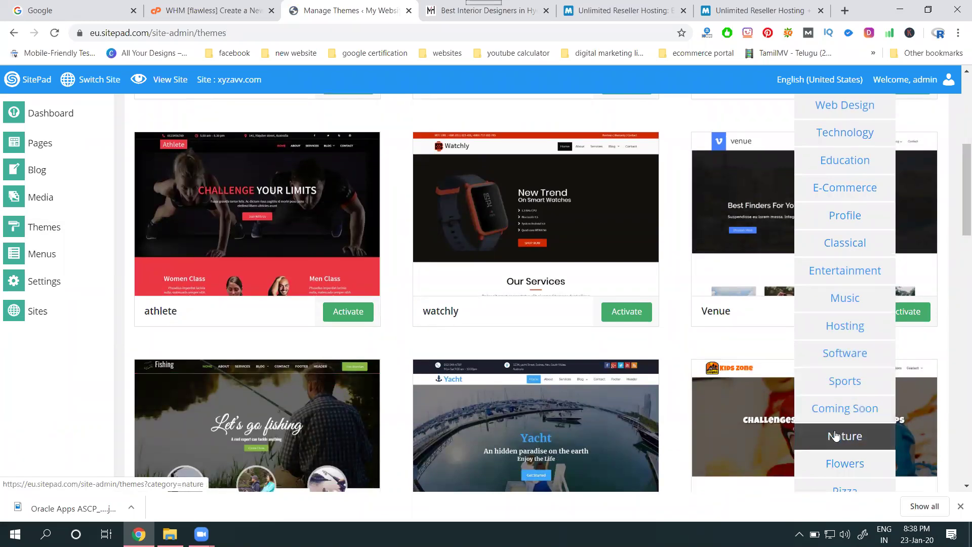
{"action": "scroll", "coordinate": [835, 421], "scroll_direction": "down", "scroll_amount": 2}
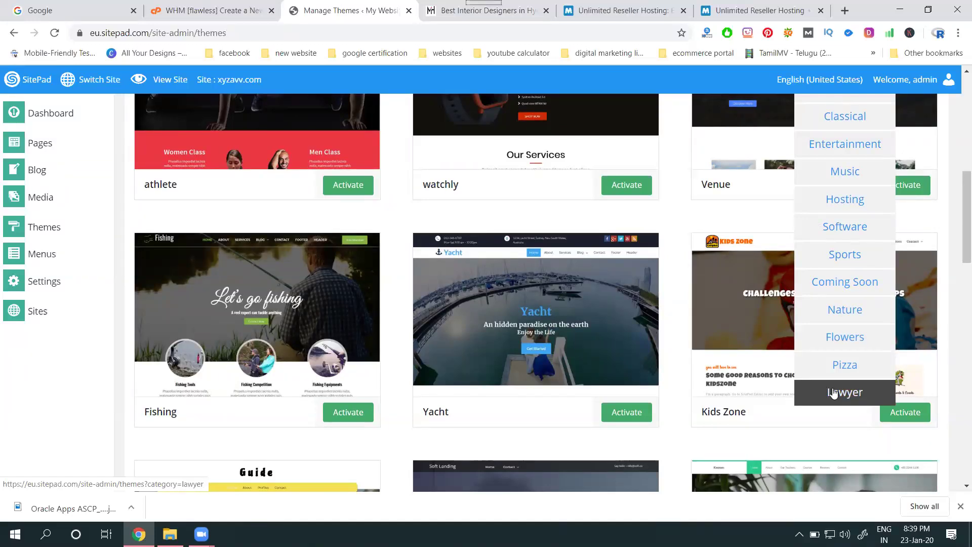
{"action": "left_click", "coordinate": [839, 369]}
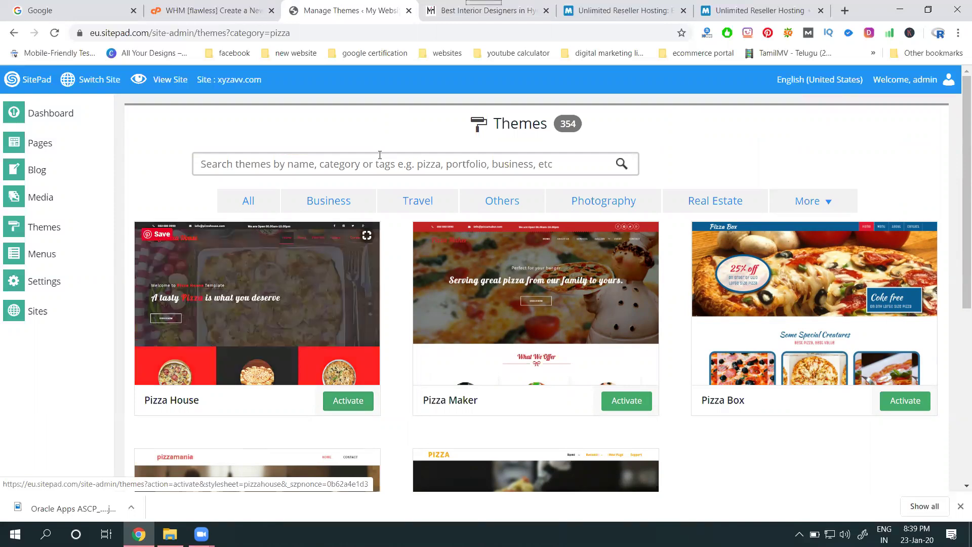
Step: Close the Manage Themes tab and bring up WHM's List Accounts page with 35 accounts
{"action": "left_click", "coordinate": [409, 10]}
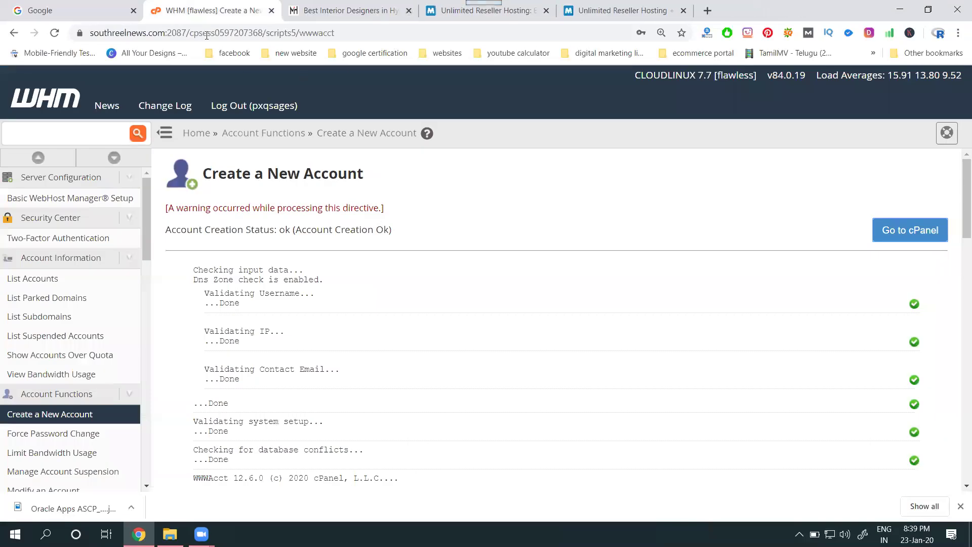
{"action": "left_click", "coordinate": [45, 283]}
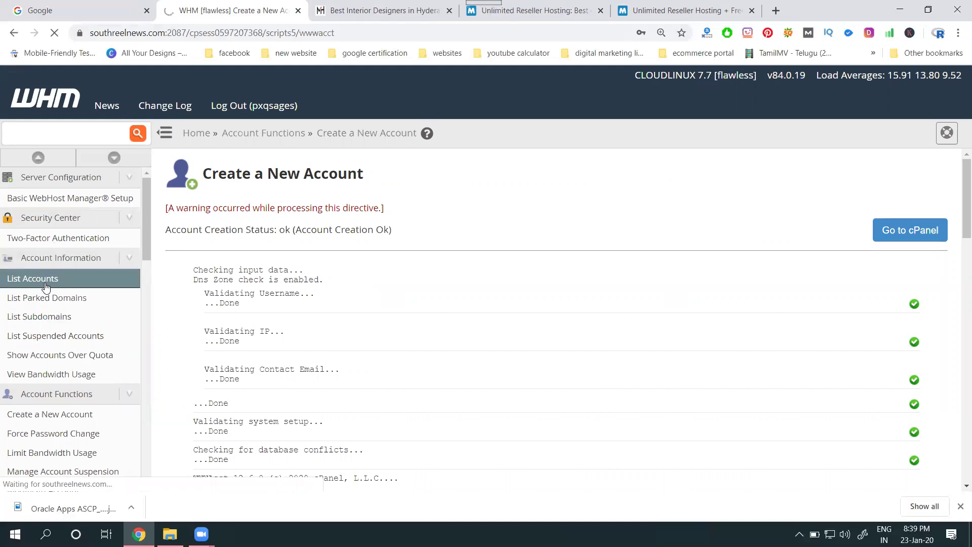
{"action": "left_click", "coordinate": [45, 284]}
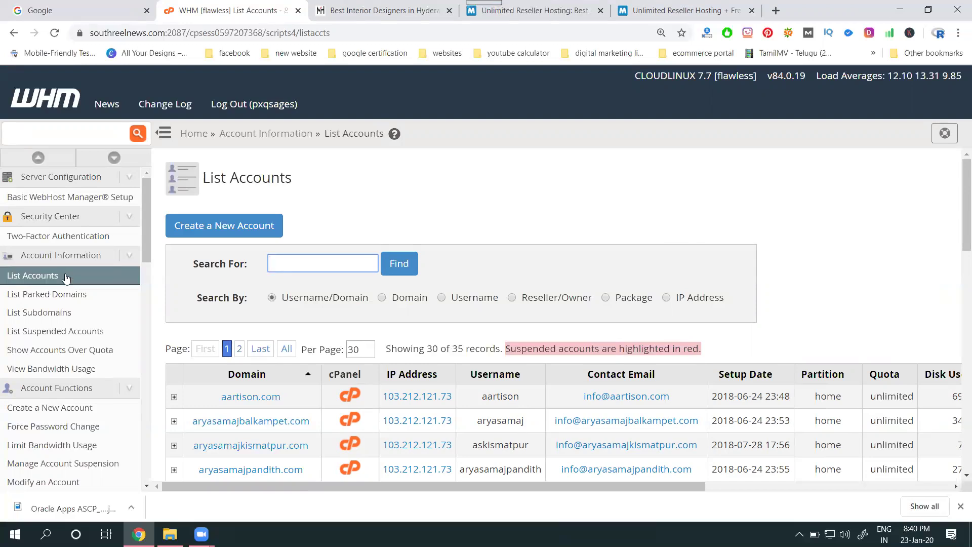
Step: On page 2 of the account list, expand xyzavv.com's password, contact email, suspend and action options
{"action": "scroll", "coordinate": [310, 253], "scroll_direction": "down", "scroll_amount": 10}
{"action": "scroll", "coordinate": [311, 274], "scroll_direction": "down", "scroll_amount": 5}
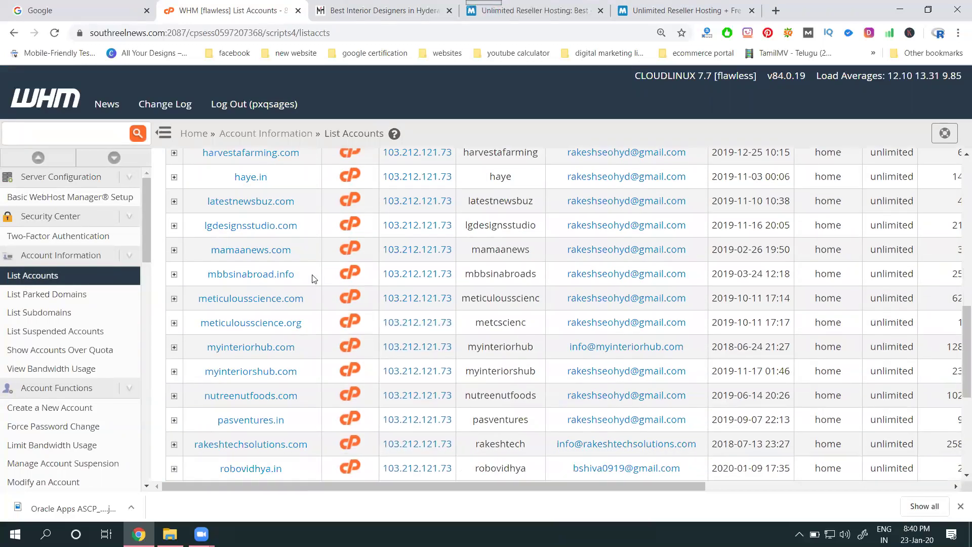
{"action": "left_click", "coordinate": [239, 369]}
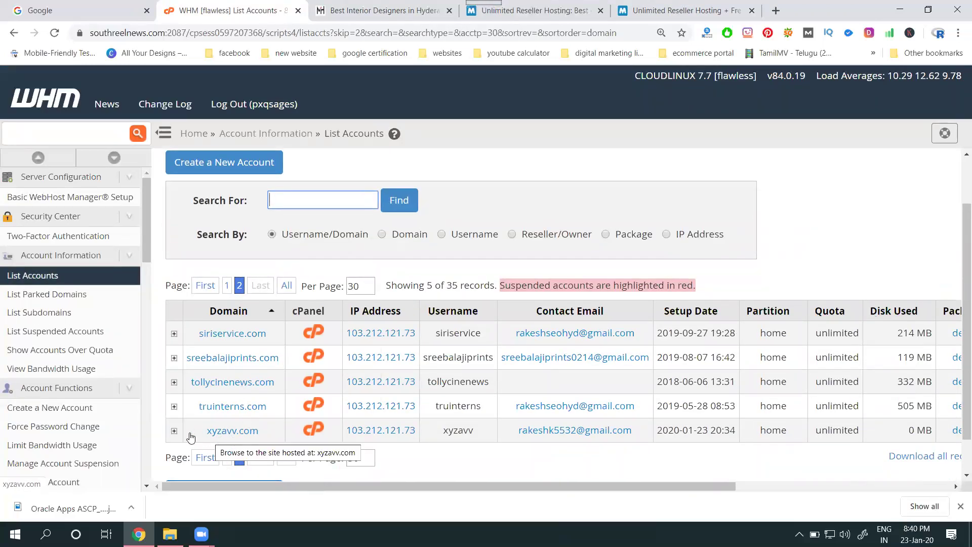
{"action": "left_click", "coordinate": [173, 431]}
{"action": "scroll", "coordinate": [308, 356], "scroll_direction": "down", "scroll_amount": 3}
{"action": "key", "text": "ctrl+v"}
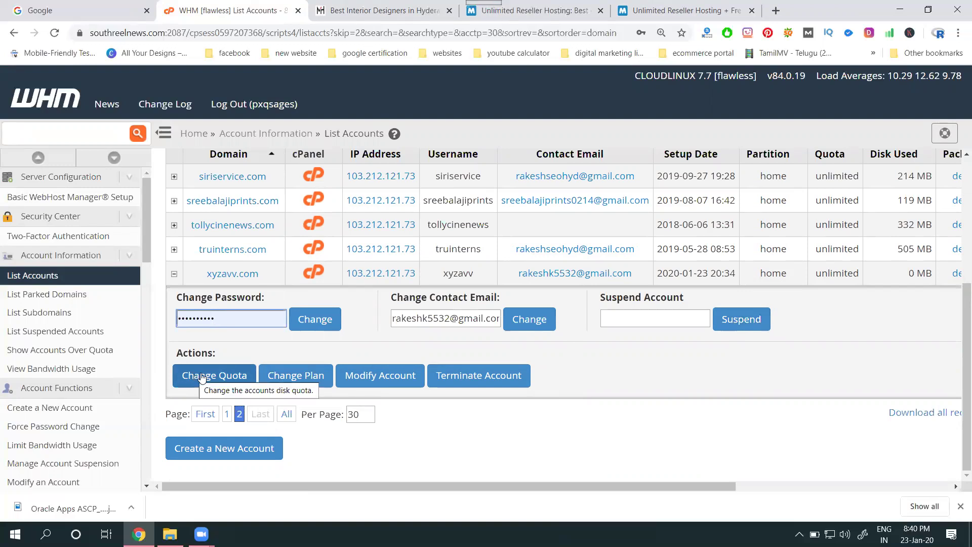
Step: Terminate the xyzavv.com account, confirming with 'Yes, remove this account'
{"action": "left_click", "coordinate": [480, 375]}
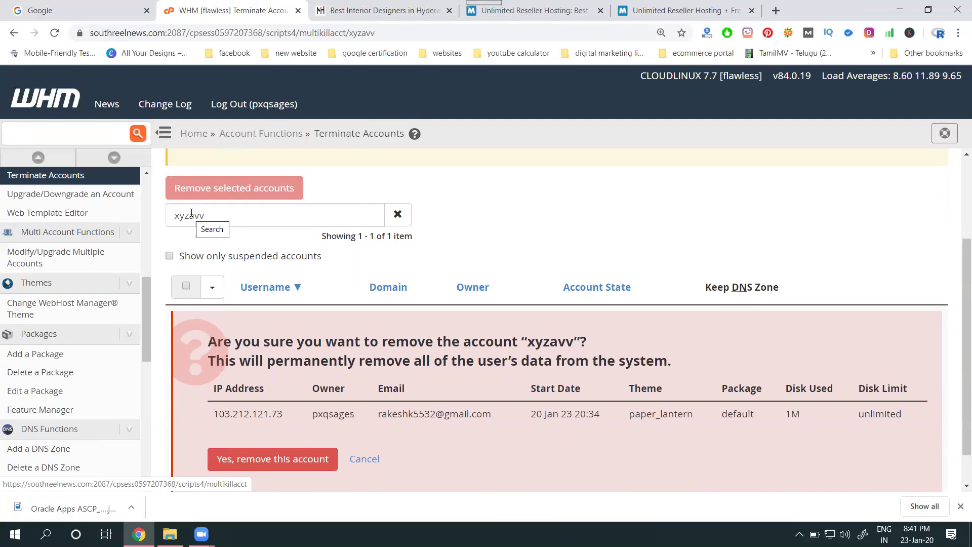
{"action": "left_click", "coordinate": [273, 457]}
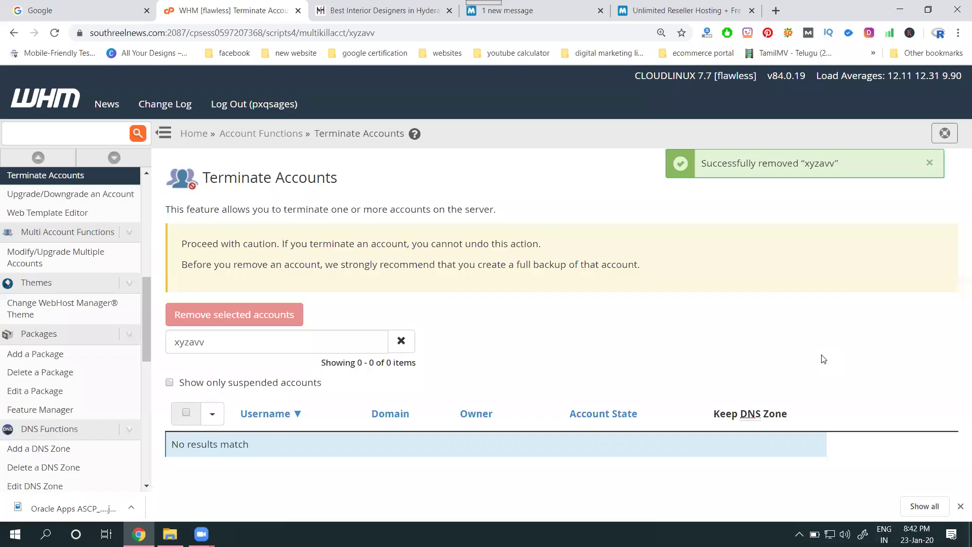
Step: Check account usage under Create a New Account, then verify page 2 of 34 accounts lacks xyzavv.com
{"action": "scroll", "coordinate": [59, 359], "scroll_direction": "up", "scroll_amount": 8}
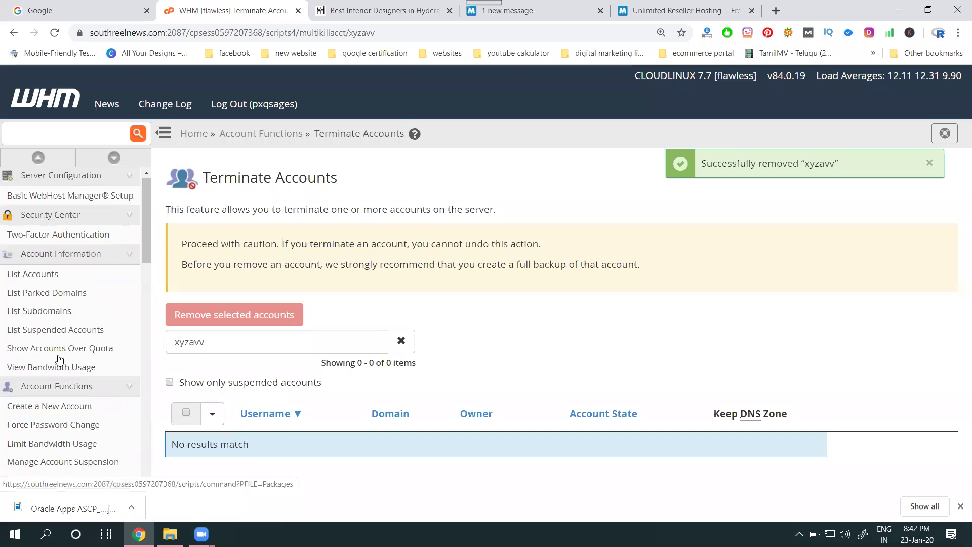
{"action": "left_click", "coordinate": [42, 411]}
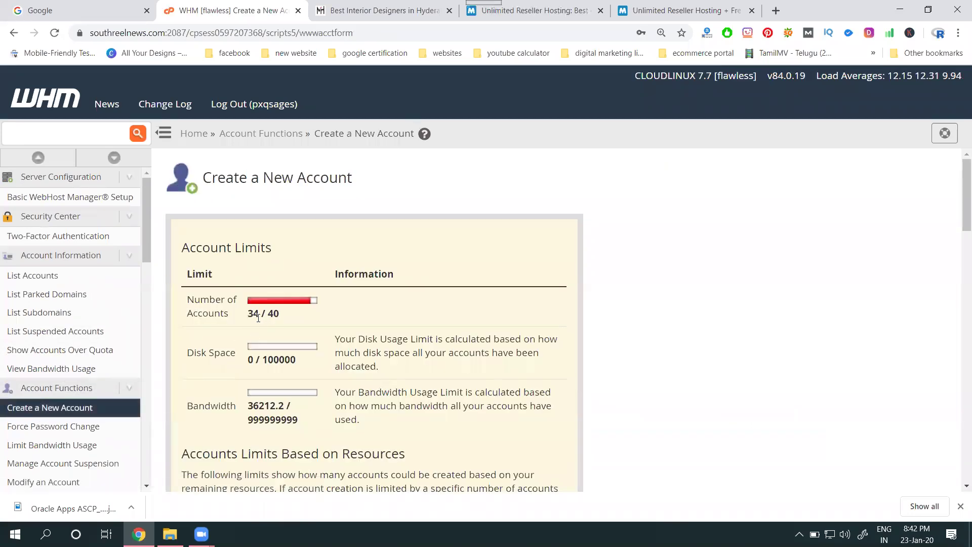
{"action": "left_click", "coordinate": [75, 279]}
{"action": "scroll", "coordinate": [362, 306], "scroll_direction": "down", "scroll_amount": 1}
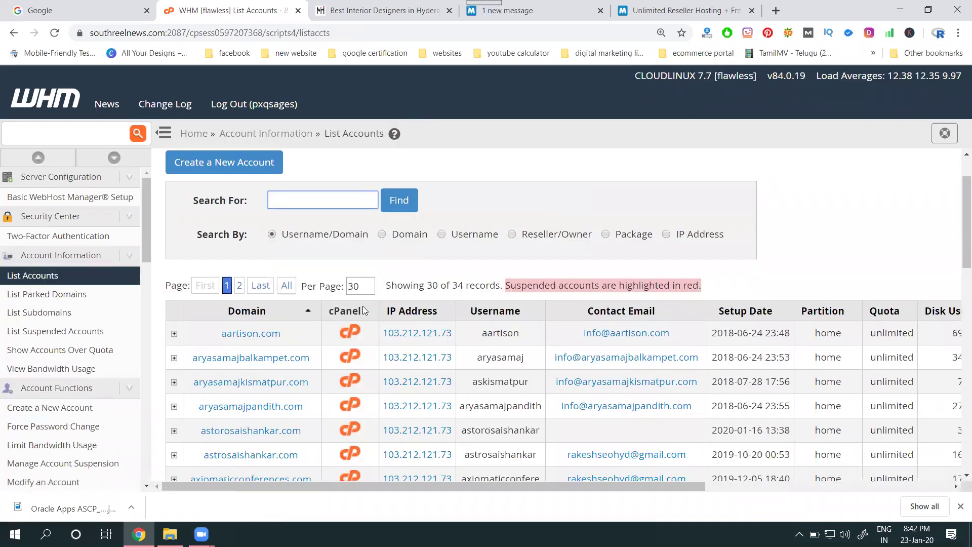
{"action": "scroll", "coordinate": [363, 306], "scroll_direction": "down", "scroll_amount": 12}
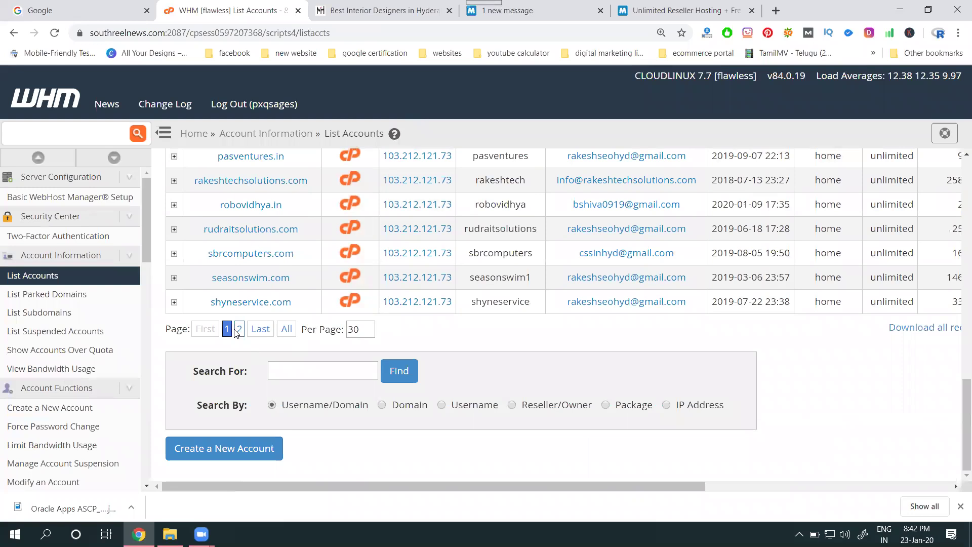
{"action": "left_click", "coordinate": [239, 330]}
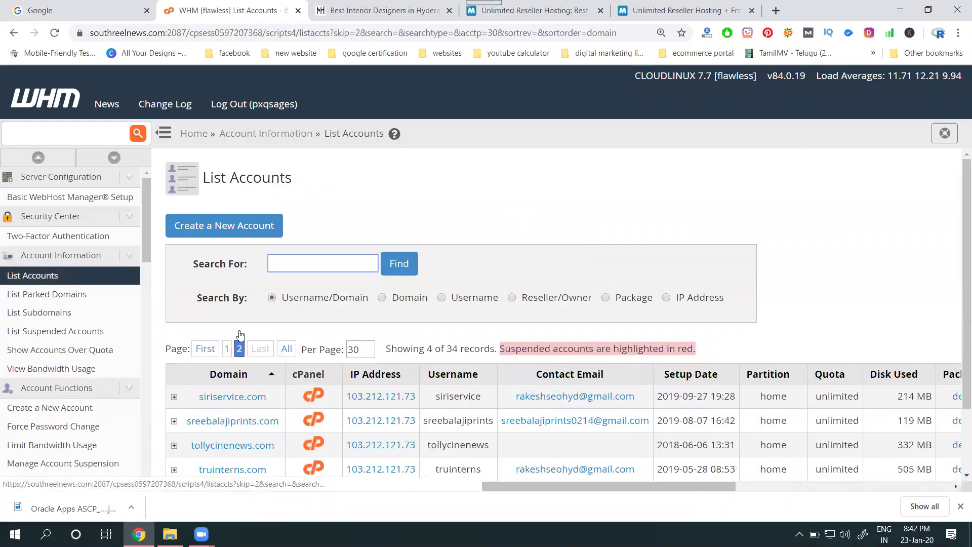
{"action": "scroll", "coordinate": [241, 336], "scroll_direction": "down", "scroll_amount": 3}
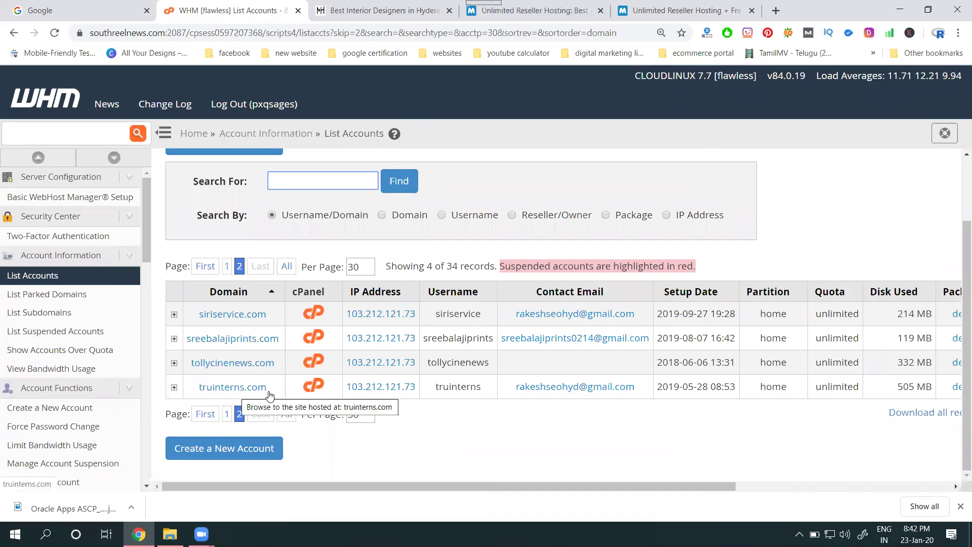